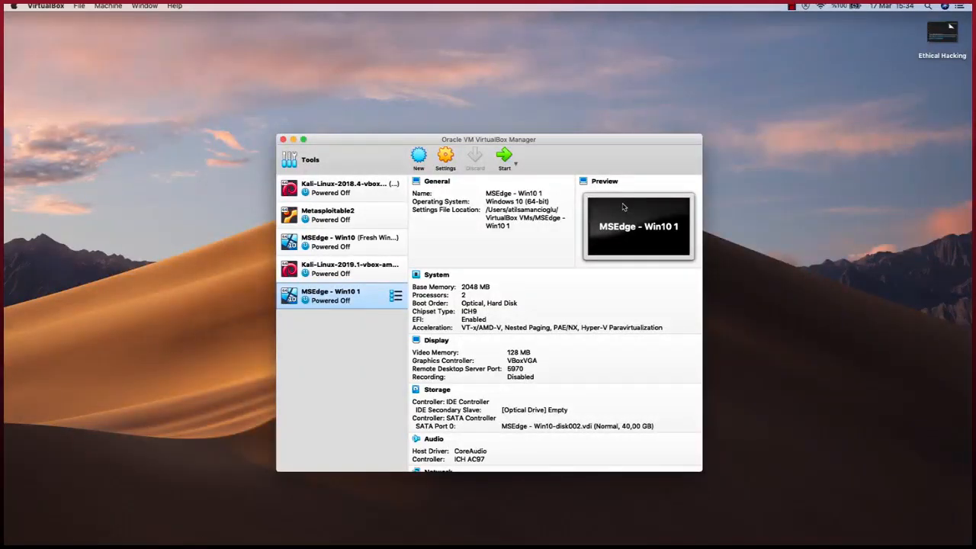
Select the Kali-Linux-2019.1 VM and view its snapshot list, which shows only Current State
left_click(359, 271)
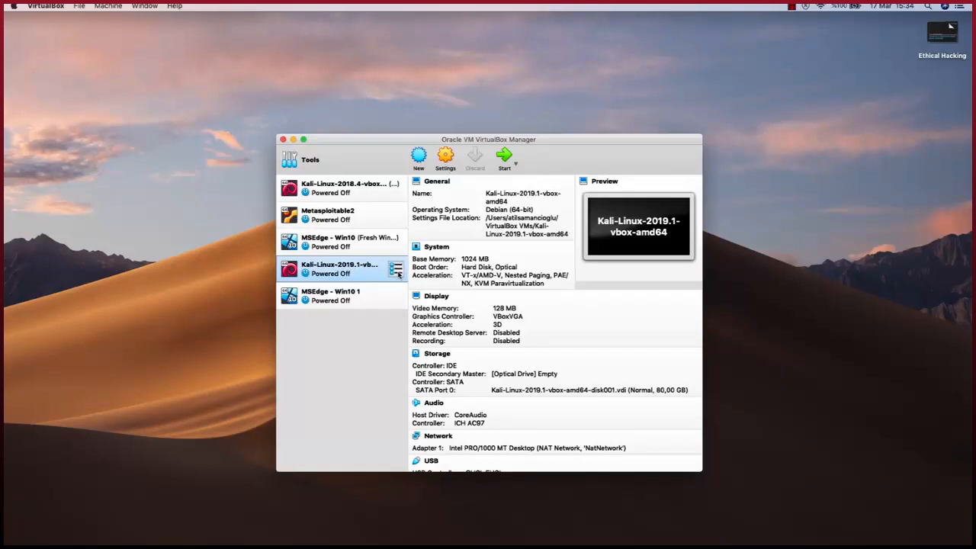
left_click(396, 268)
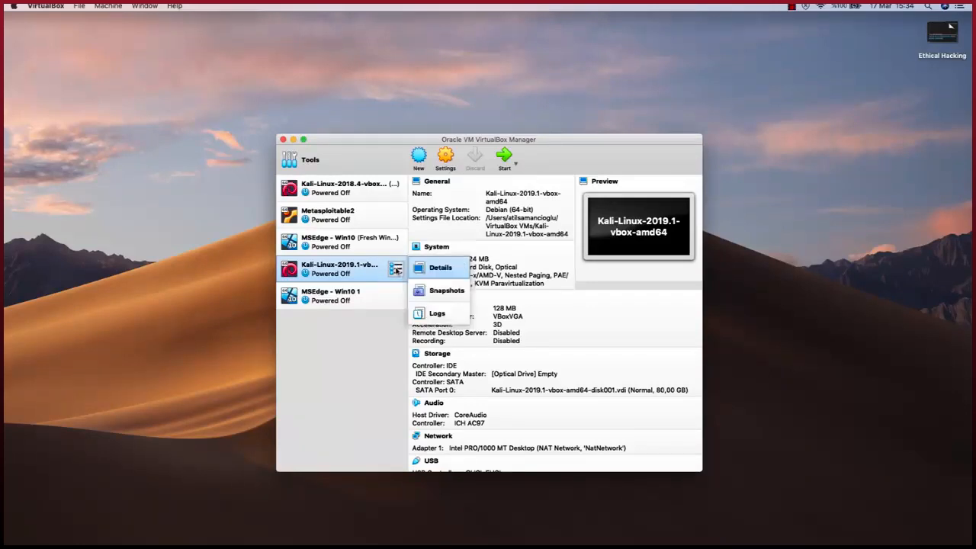
left_click(448, 291)
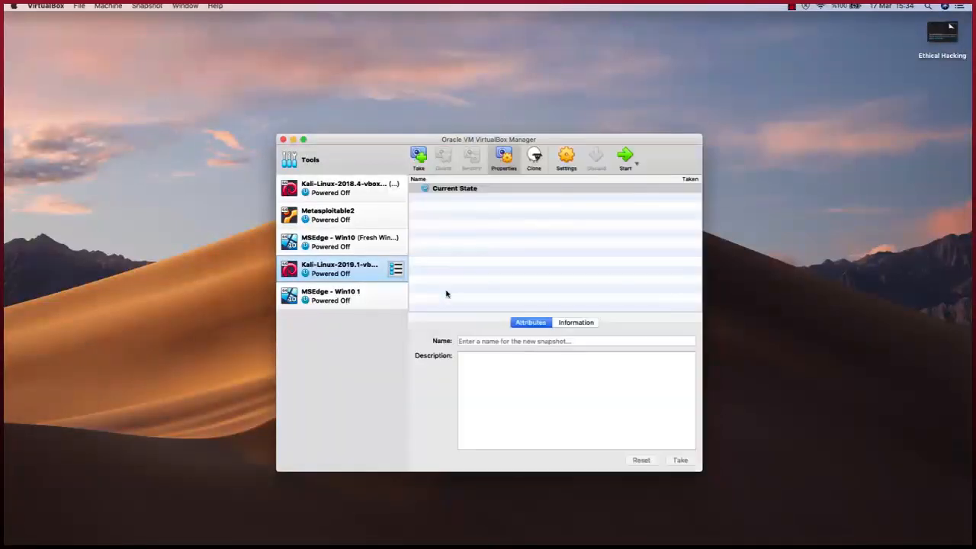
left_click_drag(448, 140, 453, 101)
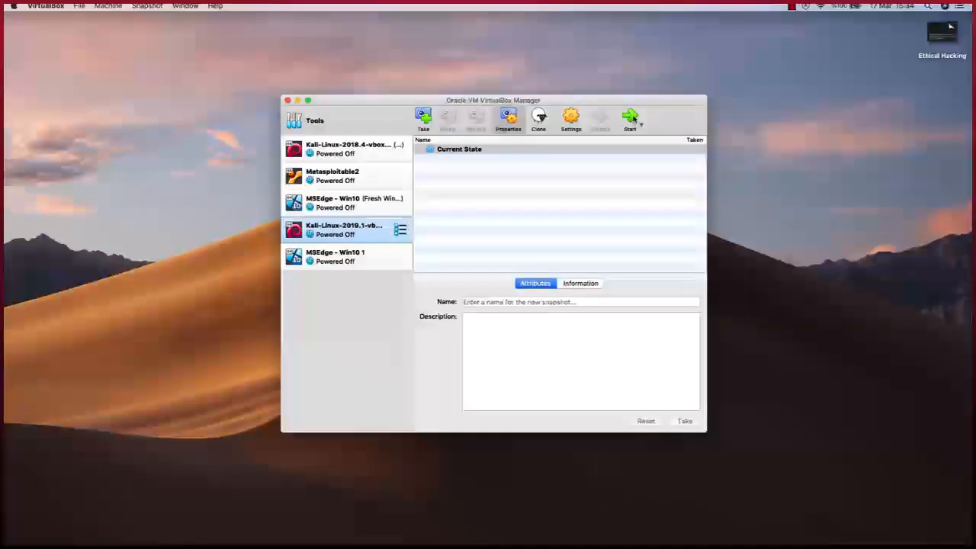
left_click(400, 229)
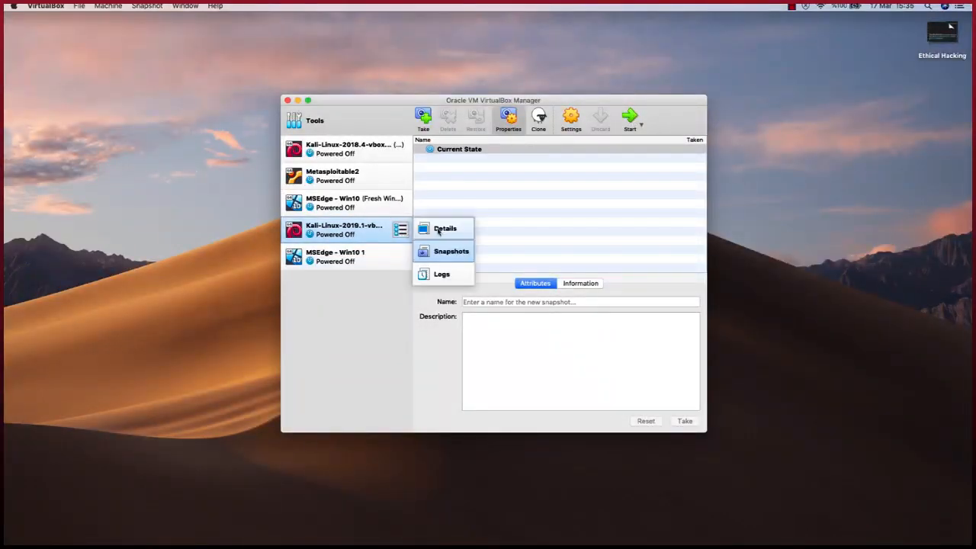
Return to Details, start the Kali VM and boot the default GRUB entry
left_click(424, 229)
left_click(508, 116)
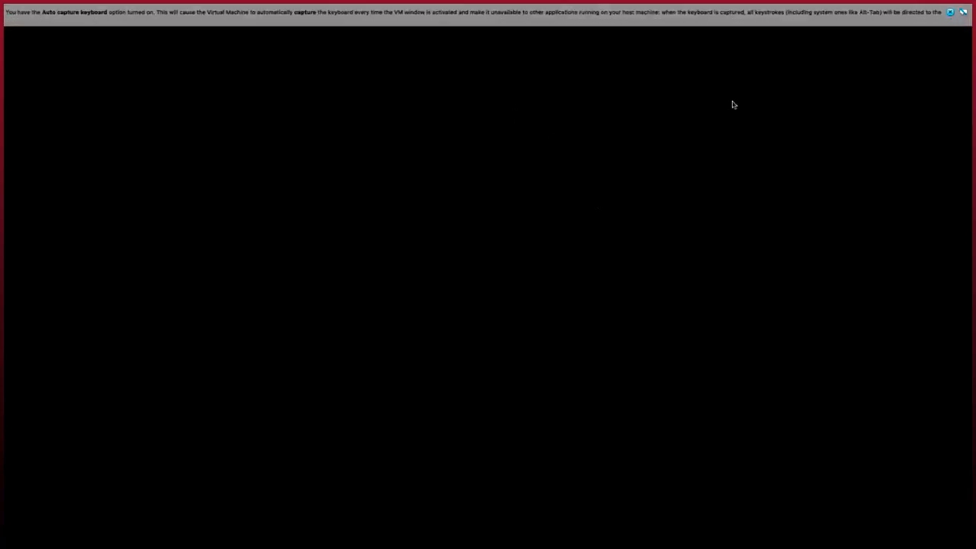
left_click(950, 13)
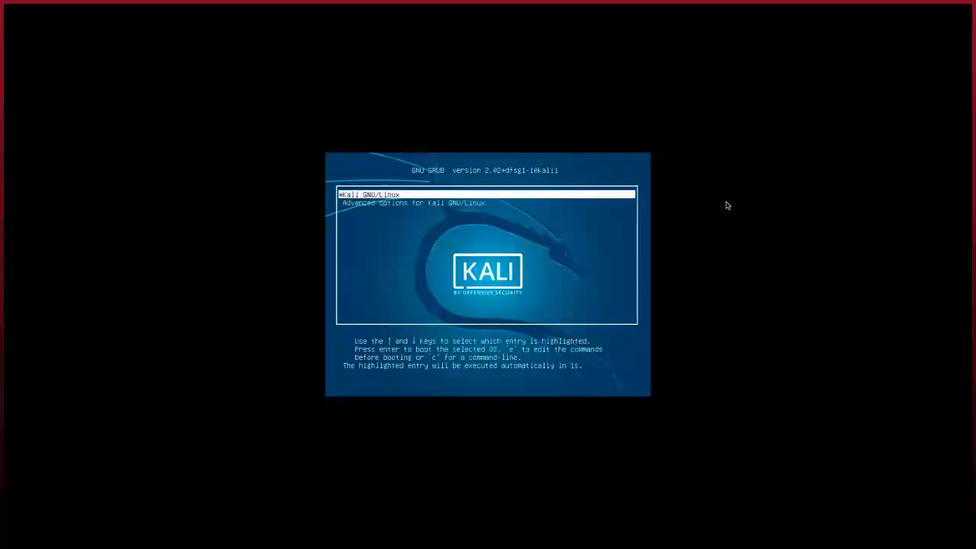
key("Return")
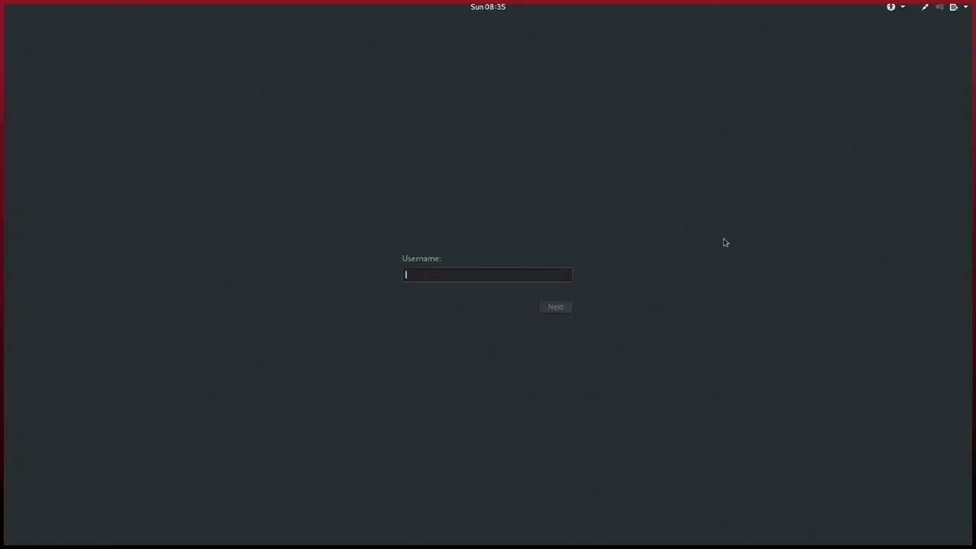
Sign in to Kali as root with the account password to reach the desktop
type("root")
key("Return")
type("toor")
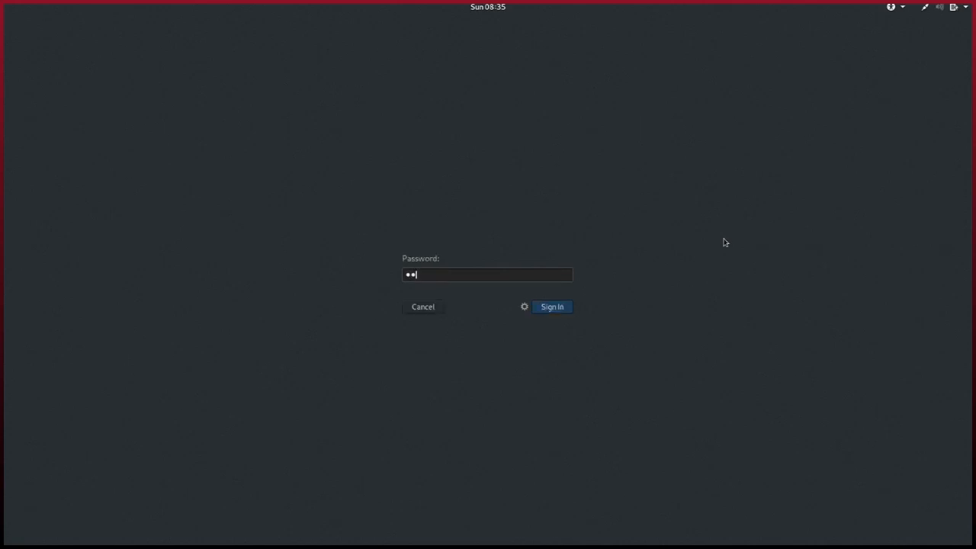
key("Return")
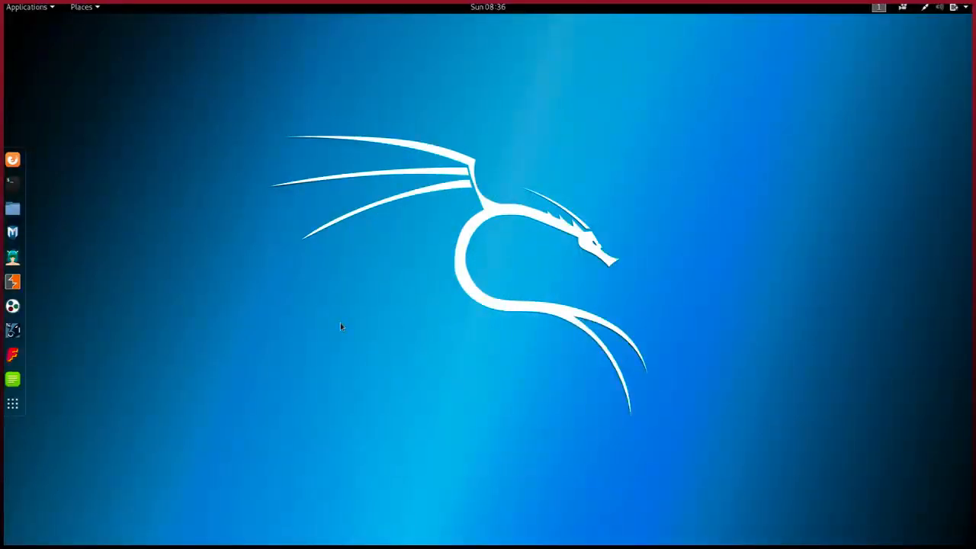
In Files, create an empty folder named Test inside Documents, open it, and return
left_click(14, 213)
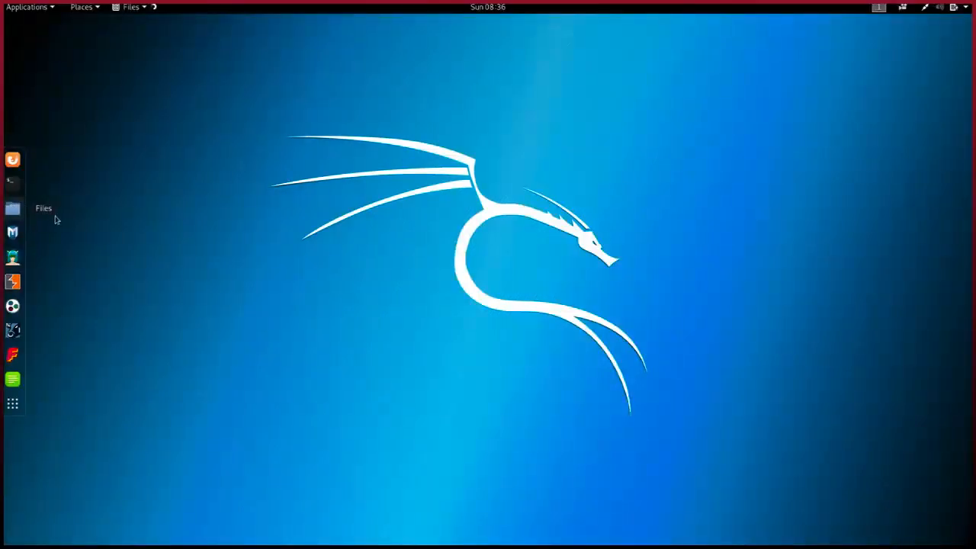
left_click_drag(191, 108, 439, 135)
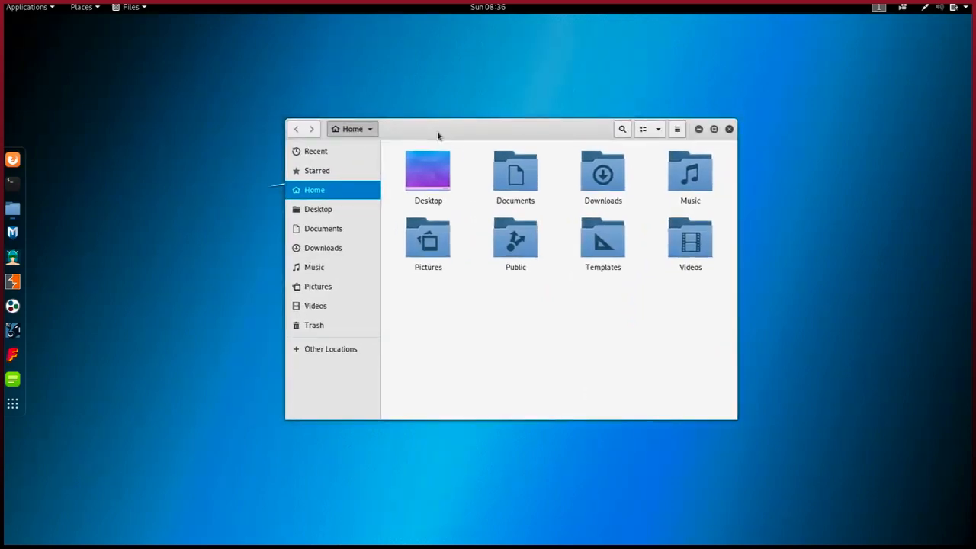
double_click(511, 175)
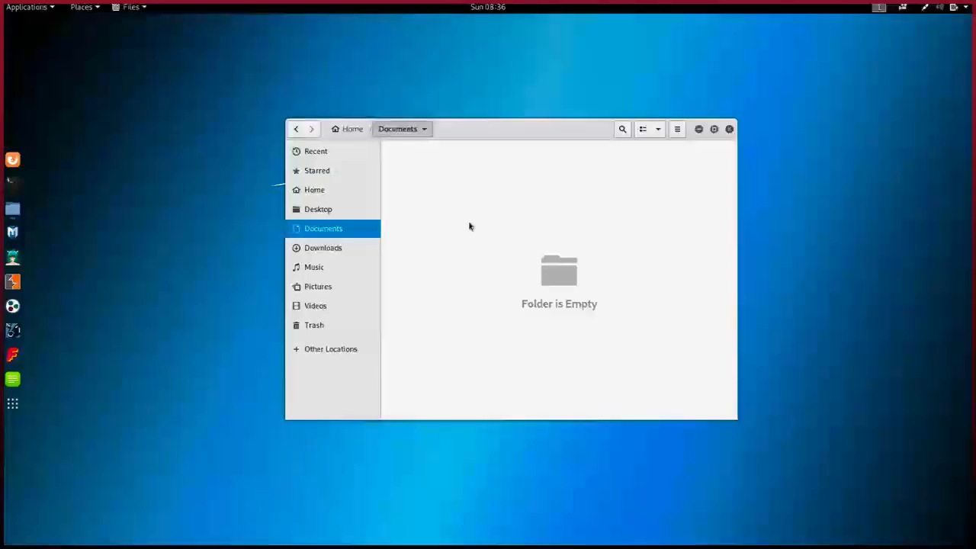
right_click(474, 187)
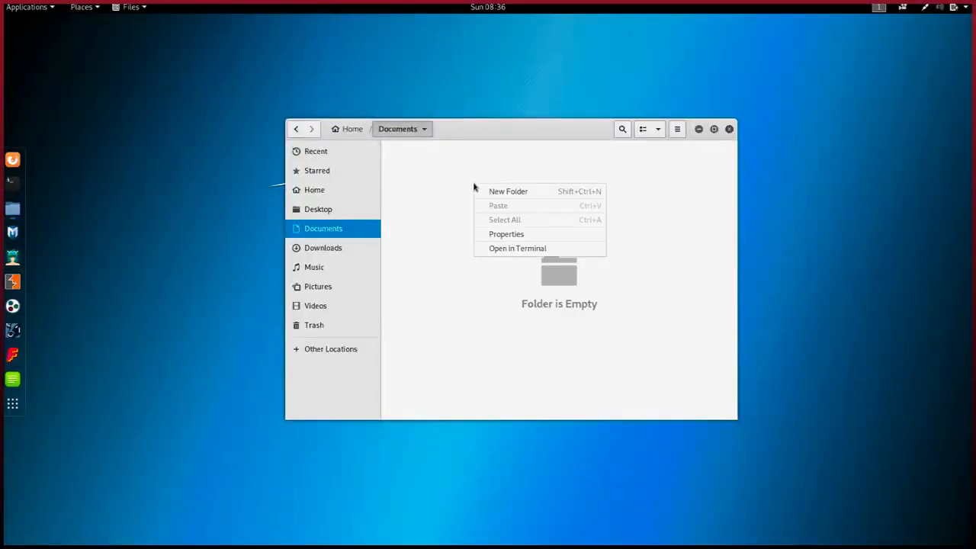
left_click(498, 192)
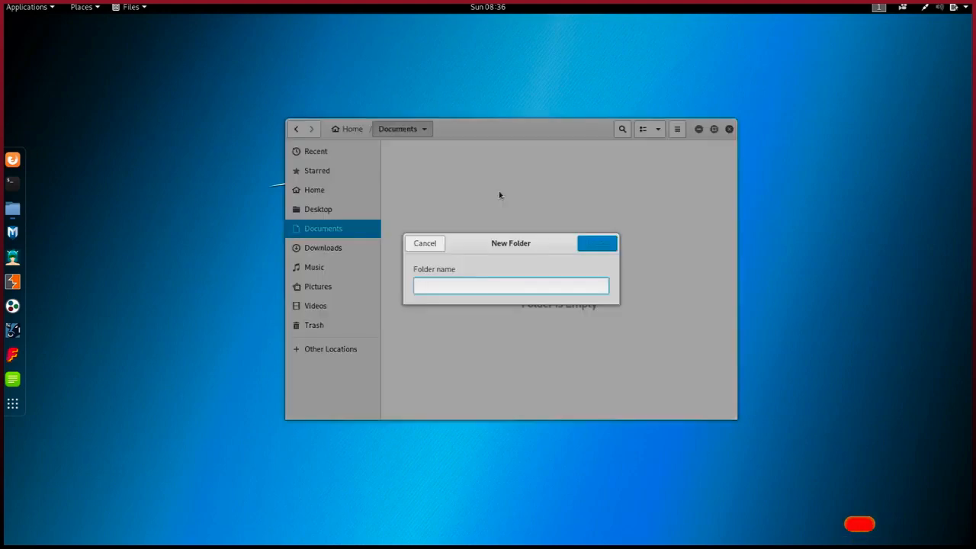
type("Test")
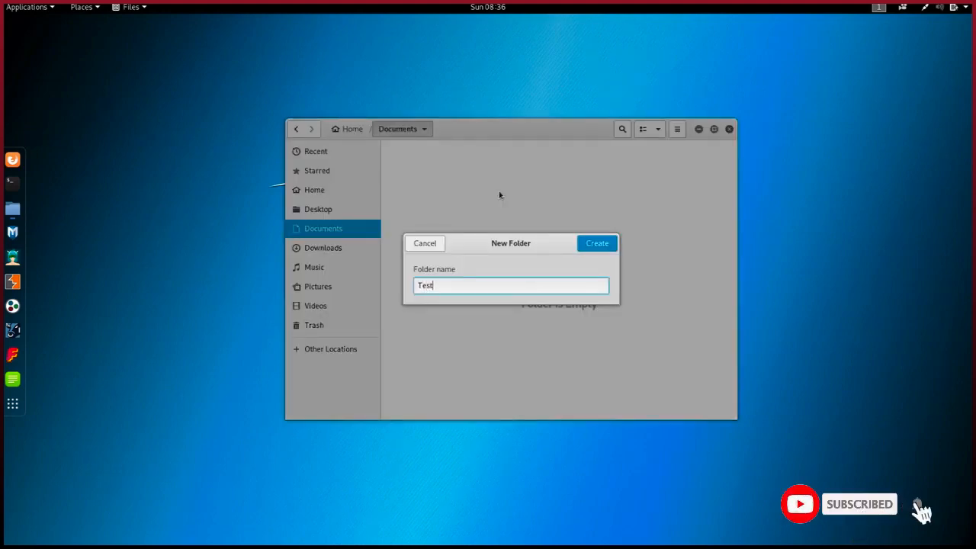
key("Return")
double_click(449, 175)
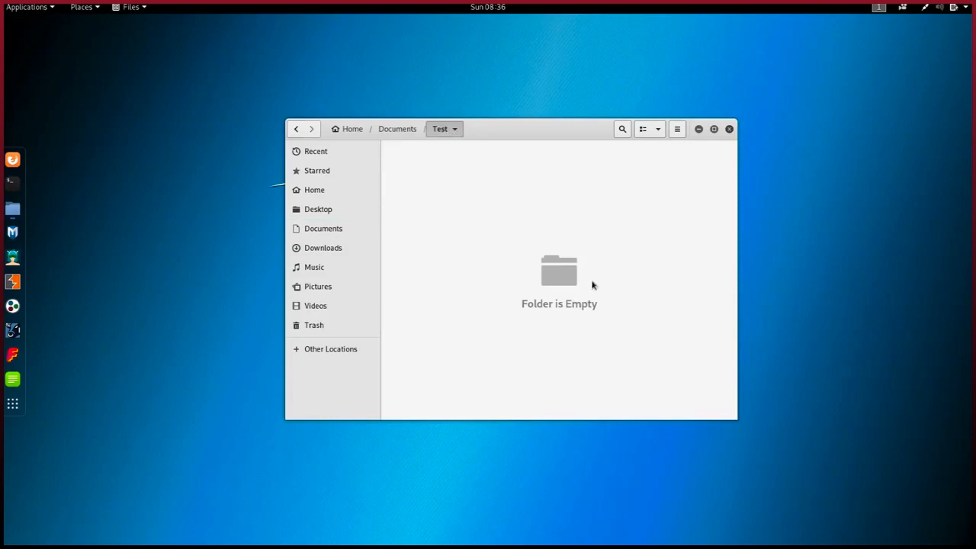
left_click(296, 129)
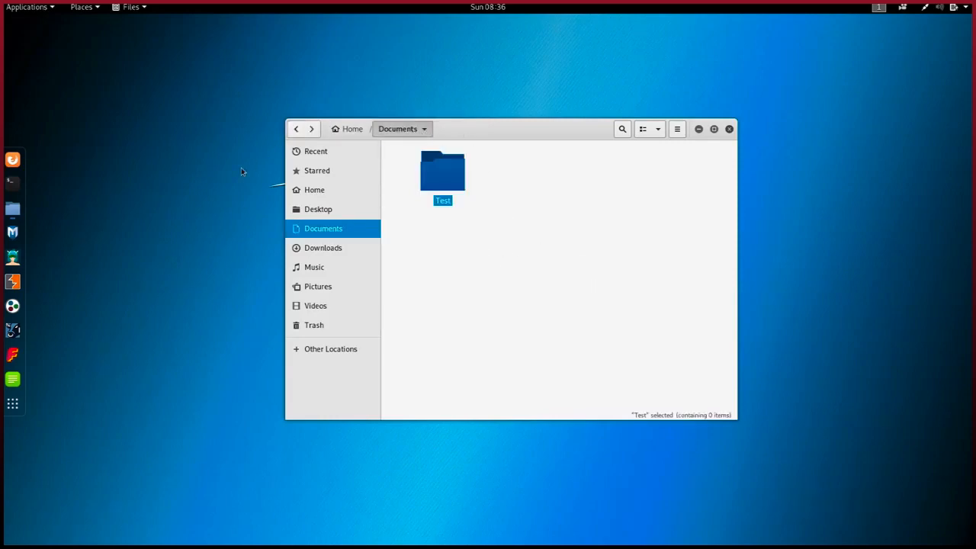
left_click(529, 213)
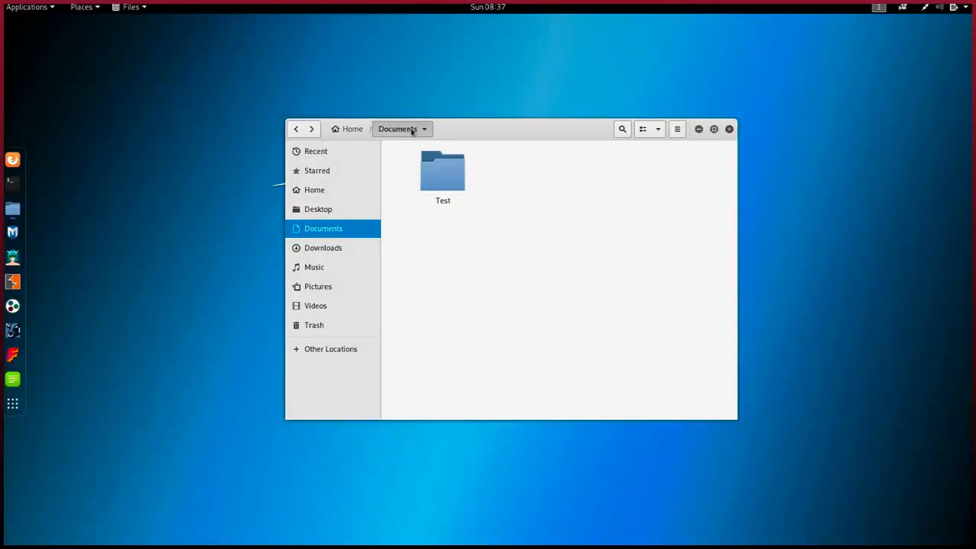
Power off the running Kali virtual machine
mouse_move(375, 6)
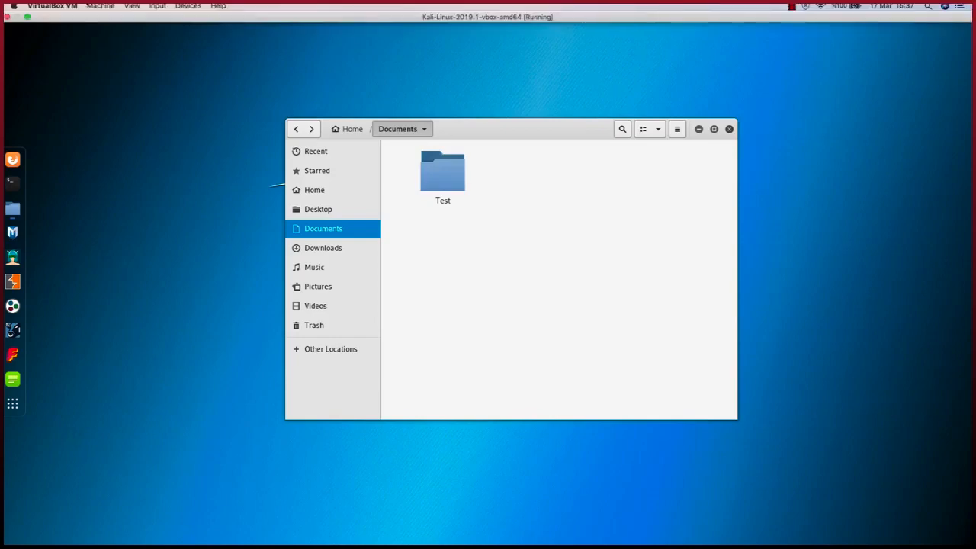
left_click(7, 16)
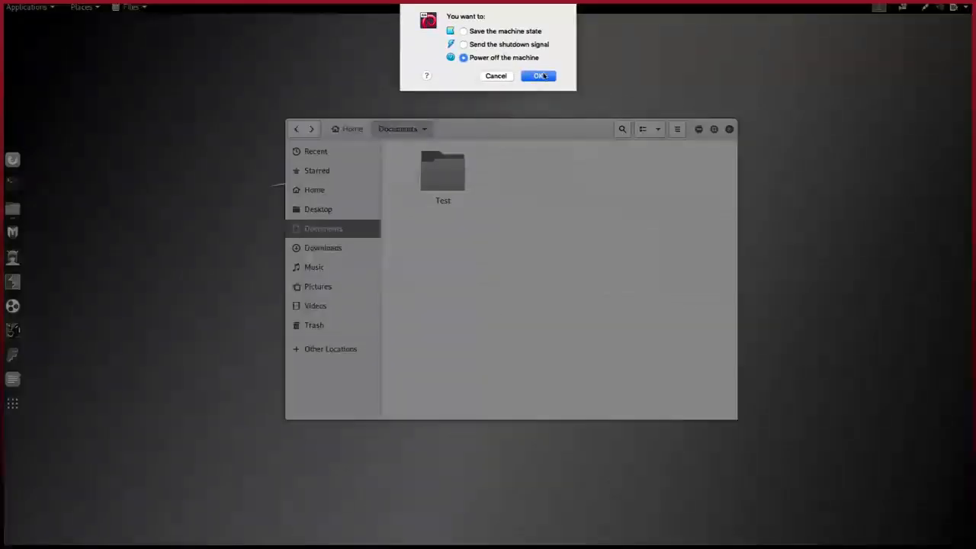
left_click(538, 77)
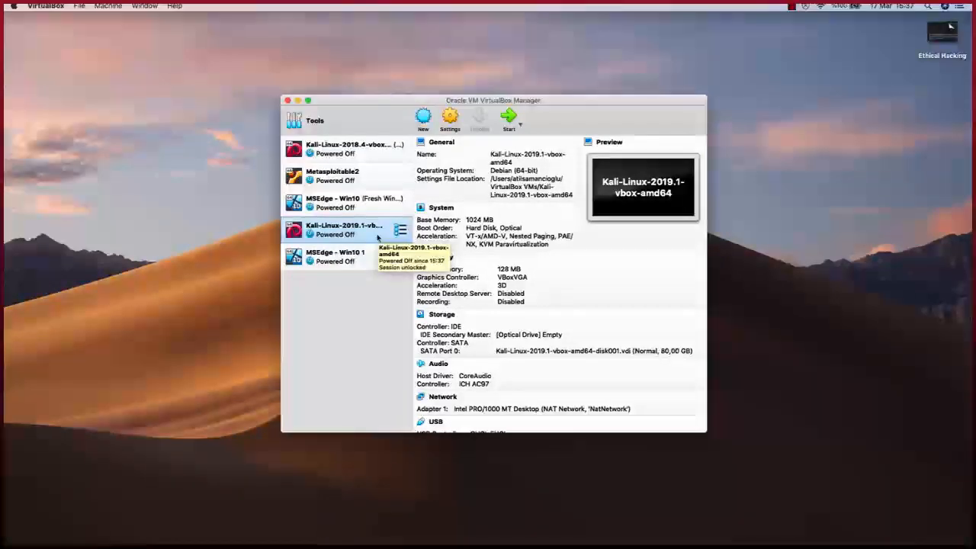
Take a snapshot of the Kali VM named Snapshot 1
left_click(400, 229)
left_click(451, 251)
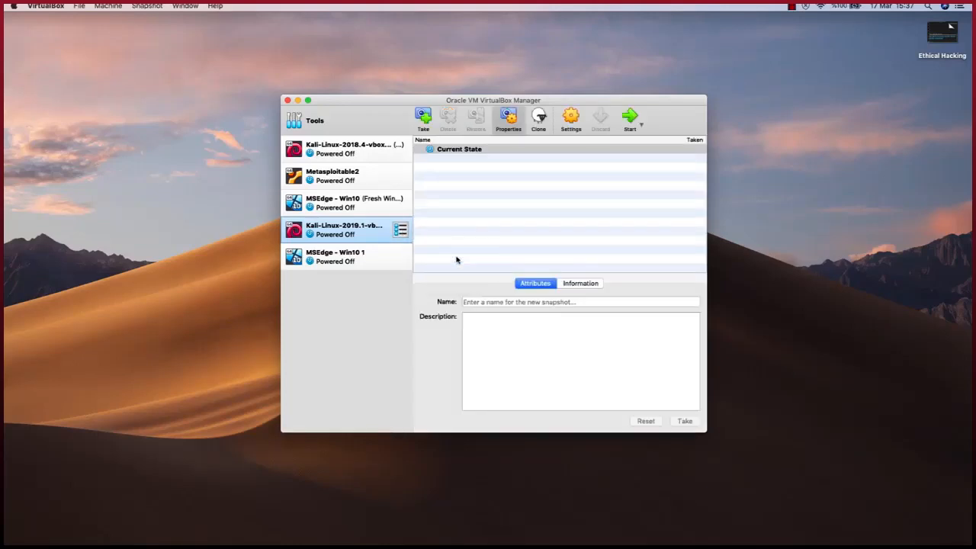
left_click(424, 116)
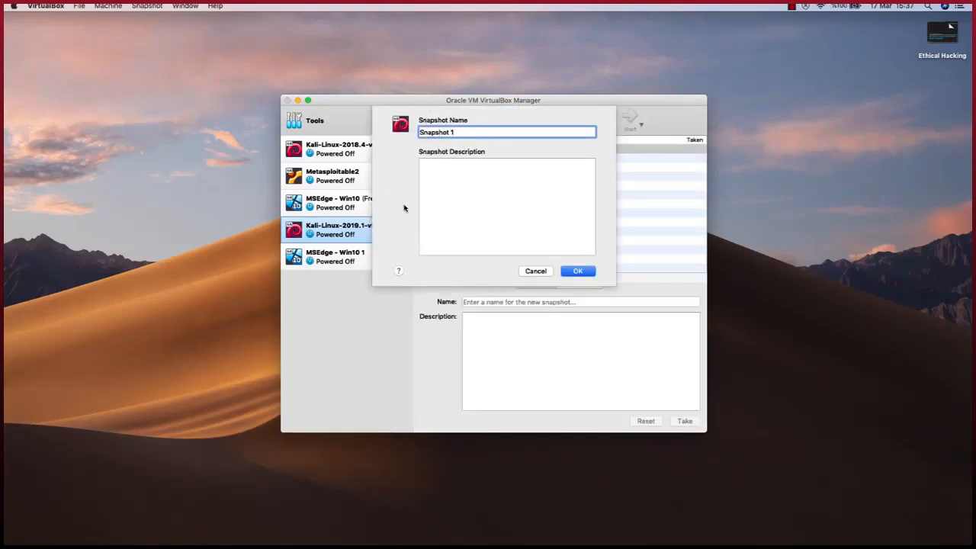
left_click(578, 273)
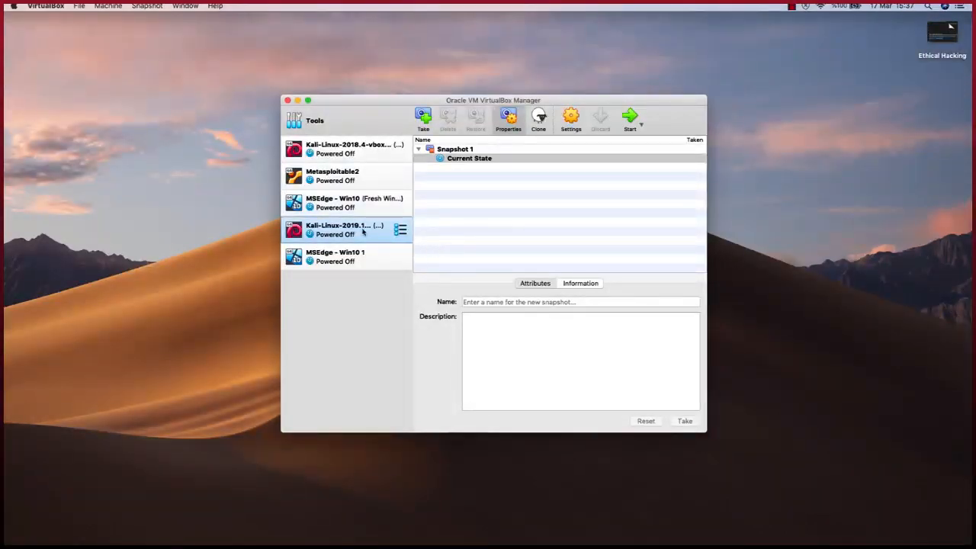
Switch back to the Kali VM's details and start the machine
left_click(401, 229)
left_click(444, 227)
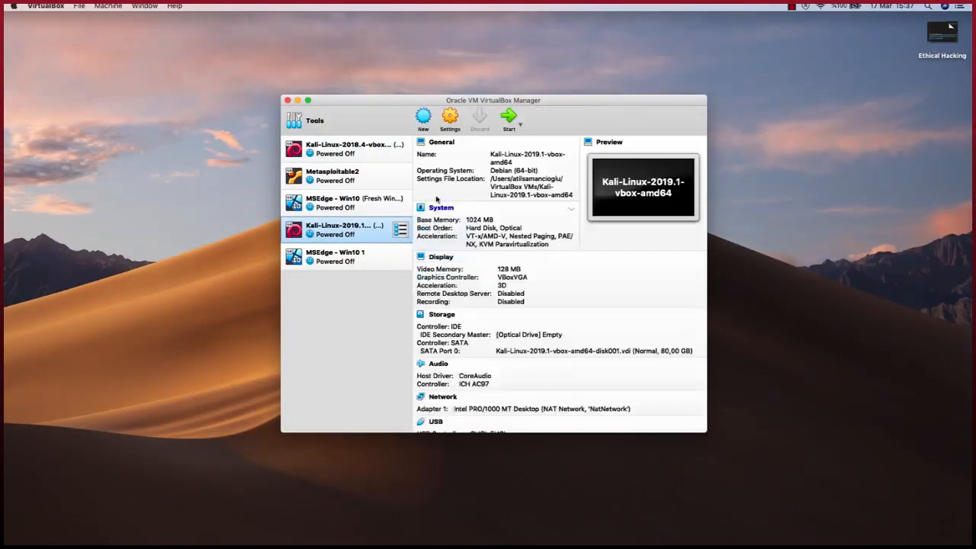
left_click(511, 118)
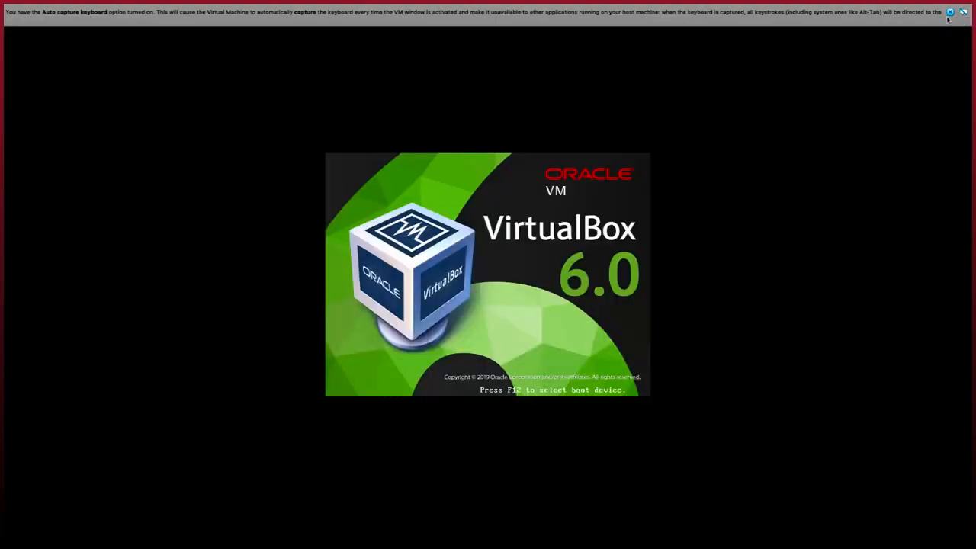
Dismiss the keyboard and mouse notices and sign in as root with the account password
left_click(950, 13)
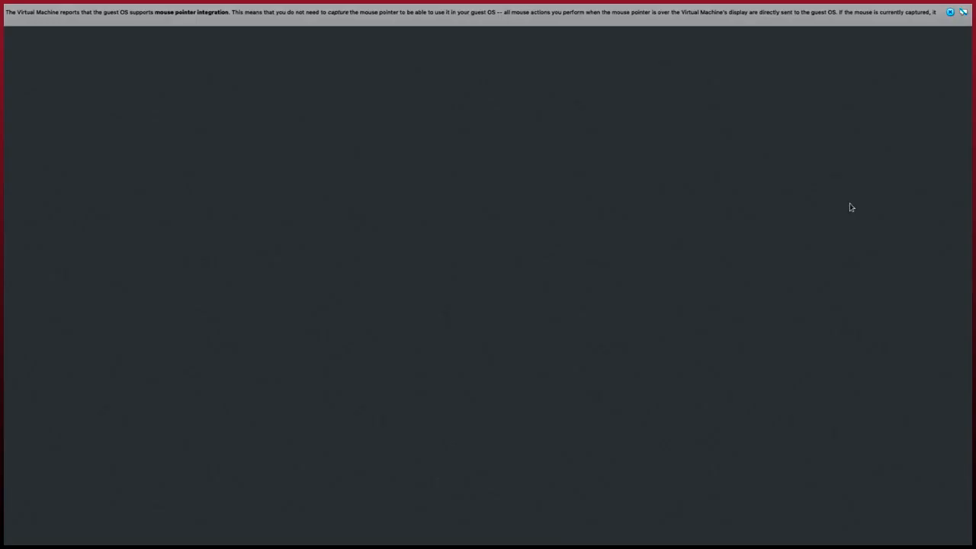
left_click(949, 12)
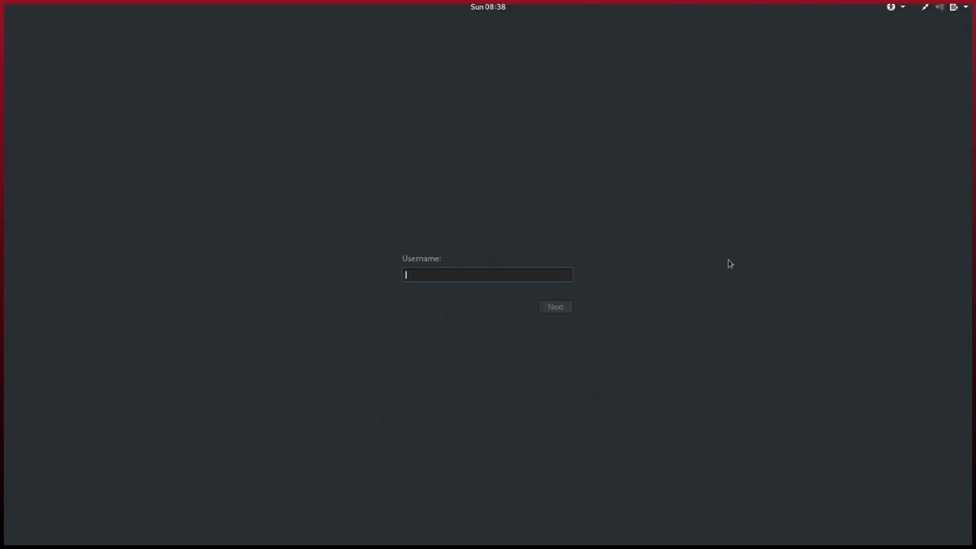
type("root")
key("Return")
type("toor")
key("Return")
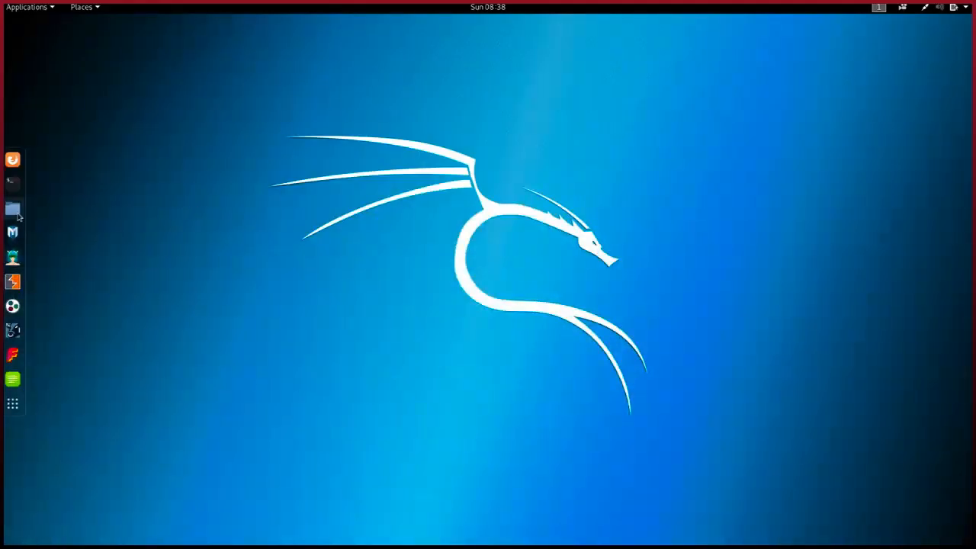
Move the Test folder in Documents to the Trash using Files
left_click(15, 212)
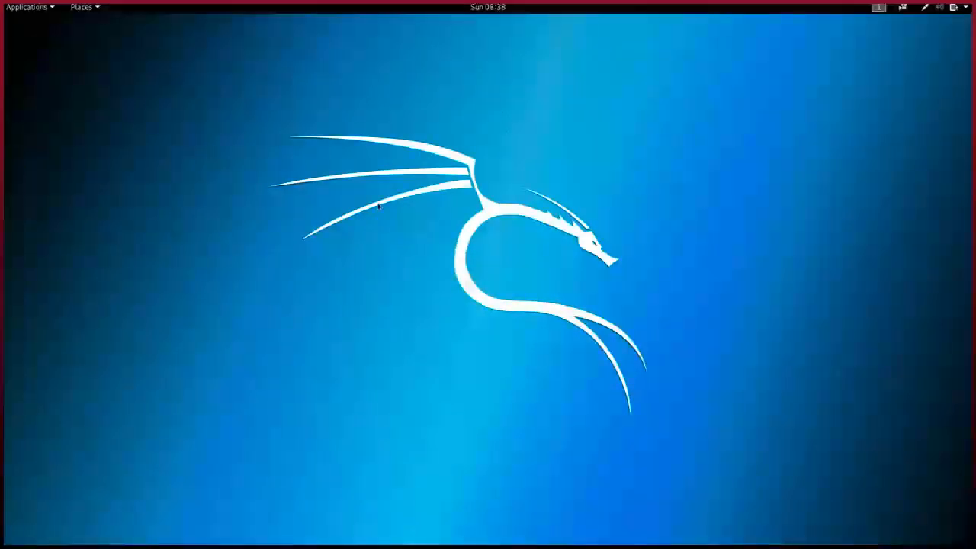
double_click(265, 145)
left_click_drag(287, 102, 536, 173)
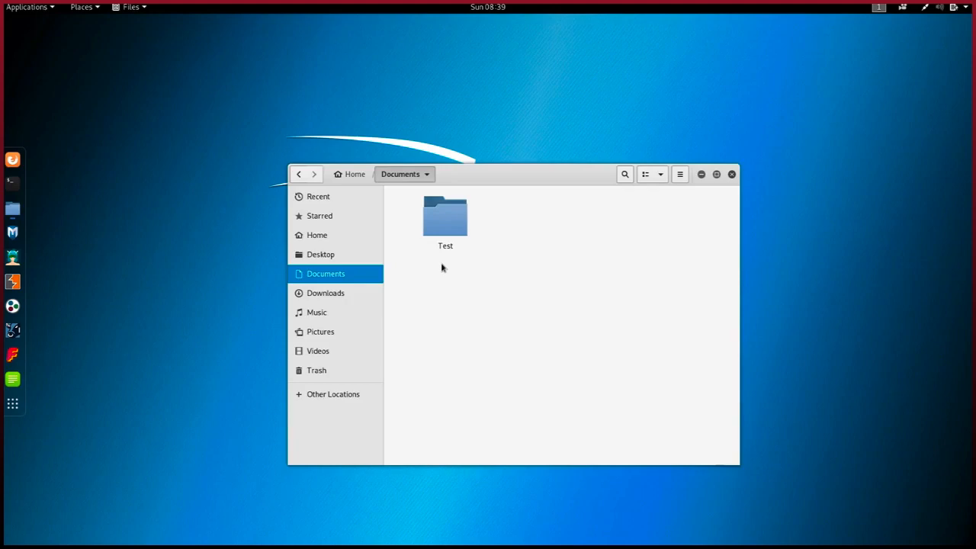
right_click(440, 221)
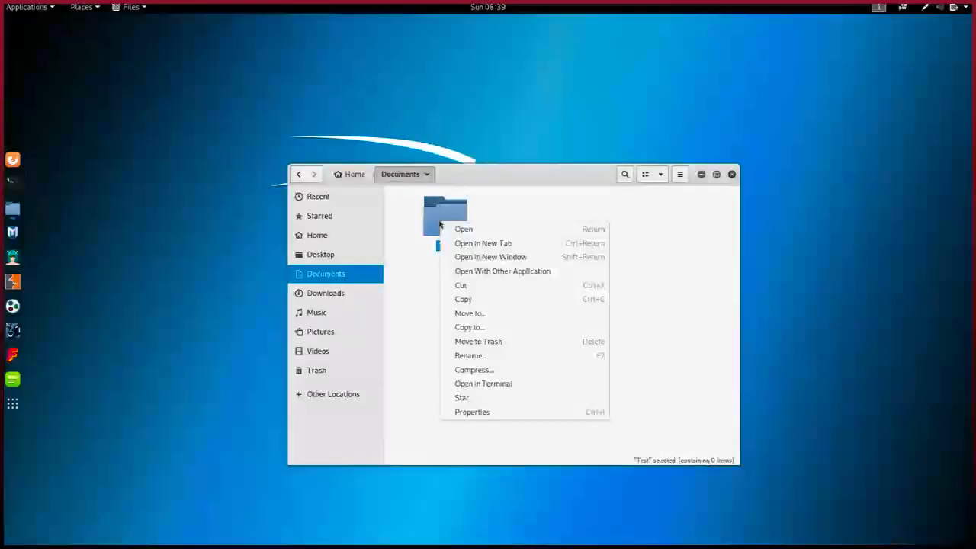
left_click(494, 342)
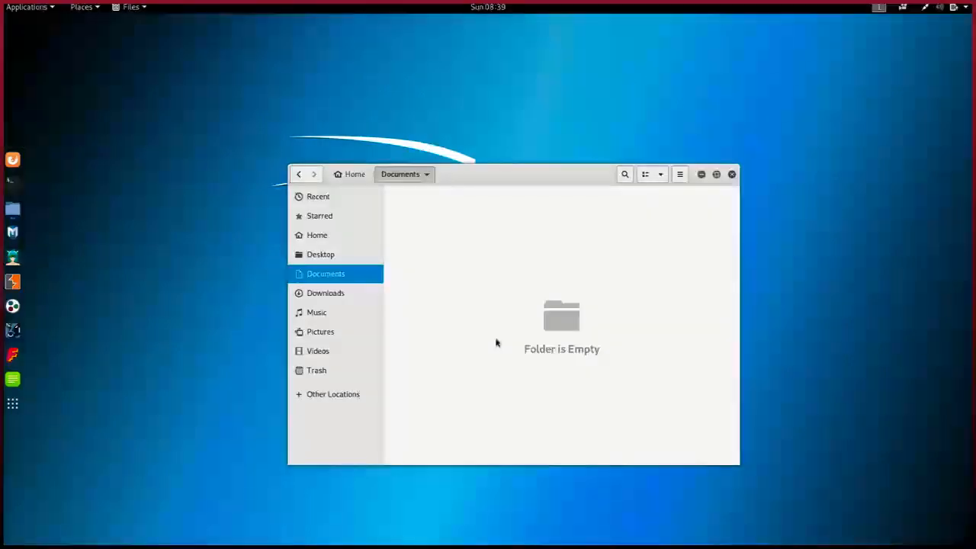
Close the Kali VM window and power the machine off
mouse_move(452, 5)
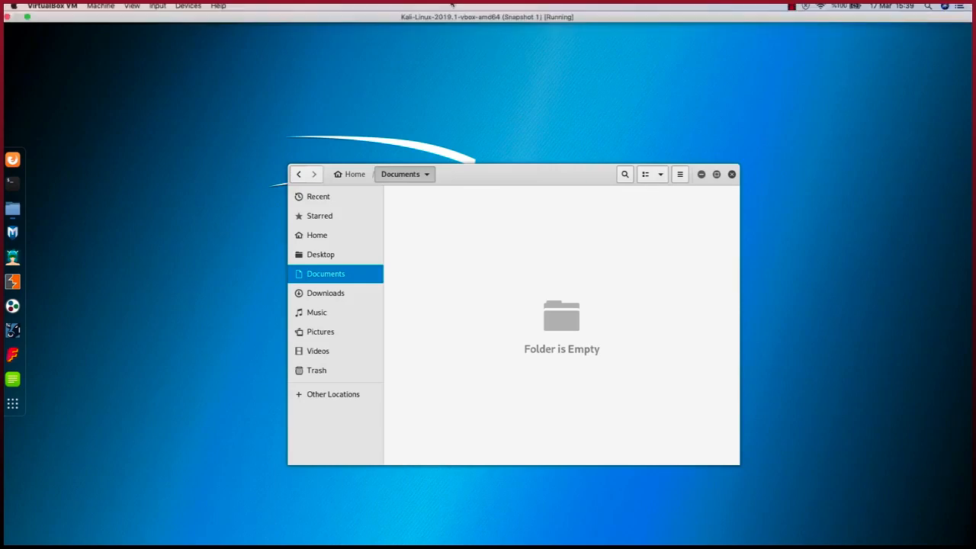
left_click(6, 18)
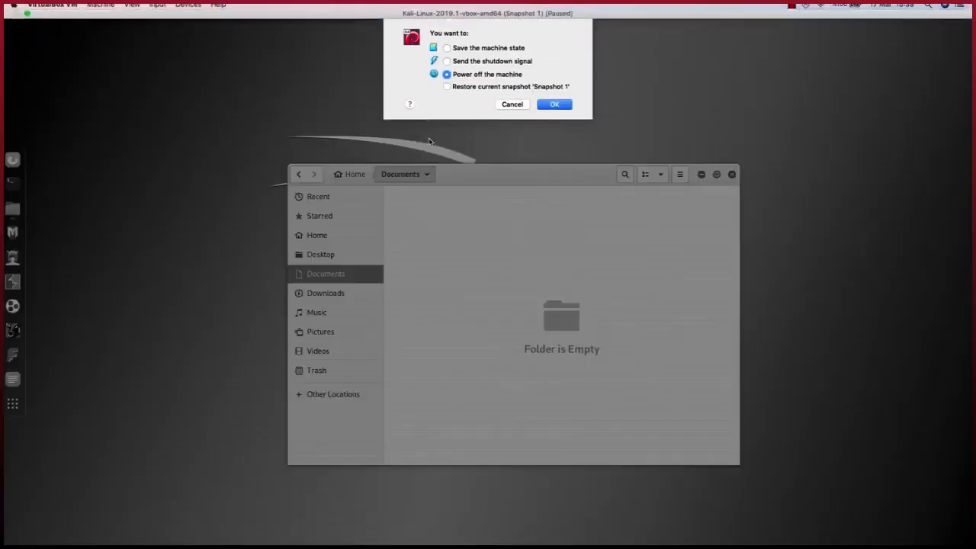
left_click(560, 88)
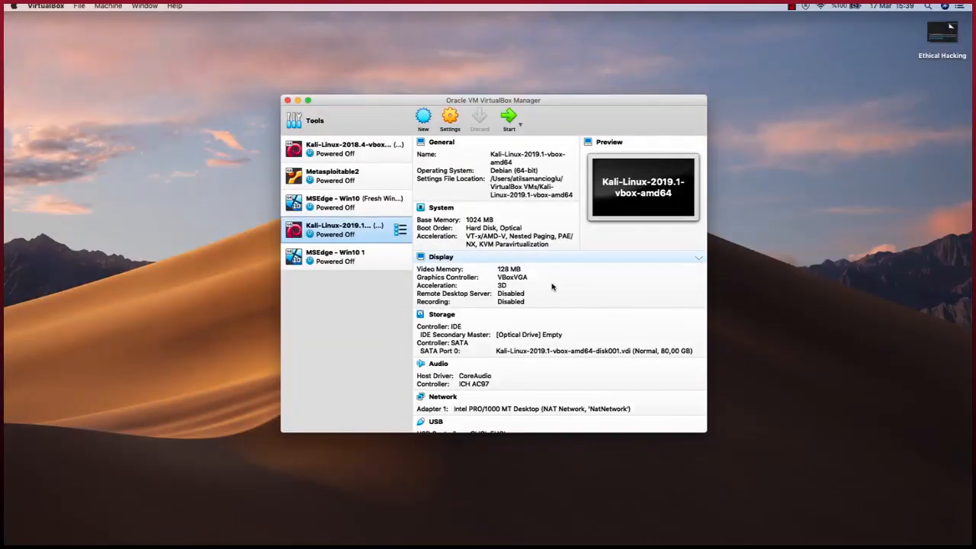
Take Snapshot 2 of the Kali VM and select Snapshot 1 in the snapshot tree
left_click(400, 228)
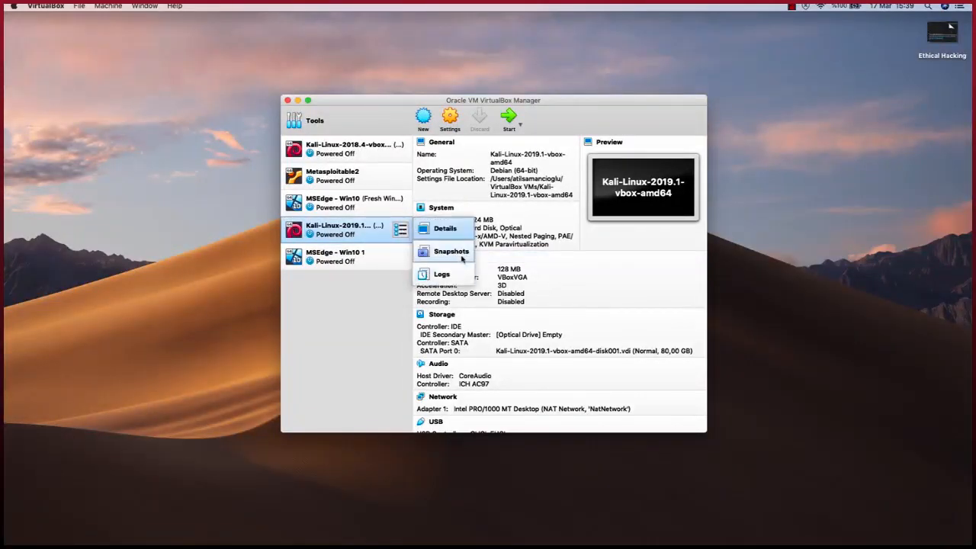
left_click(461, 259)
left_click(425, 118)
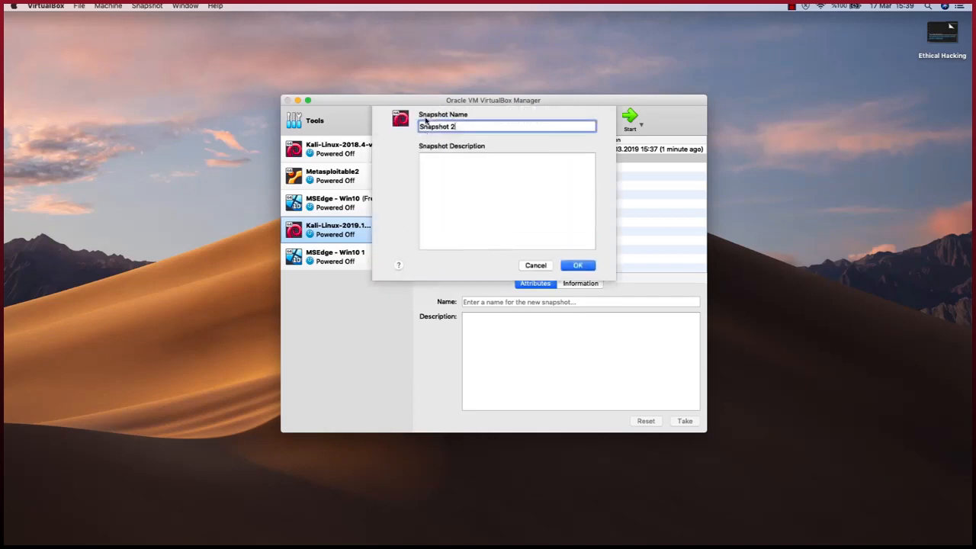
left_click(578, 271)
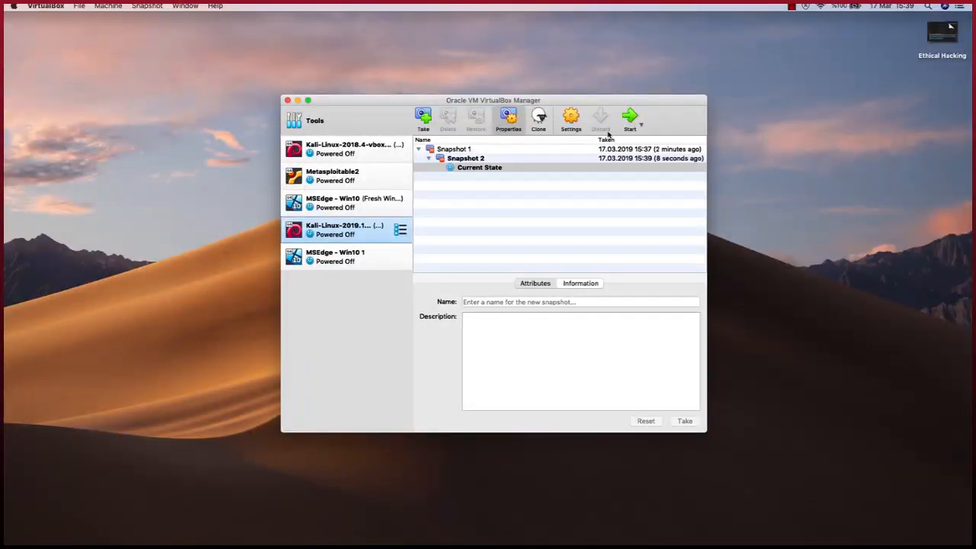
left_click(479, 150)
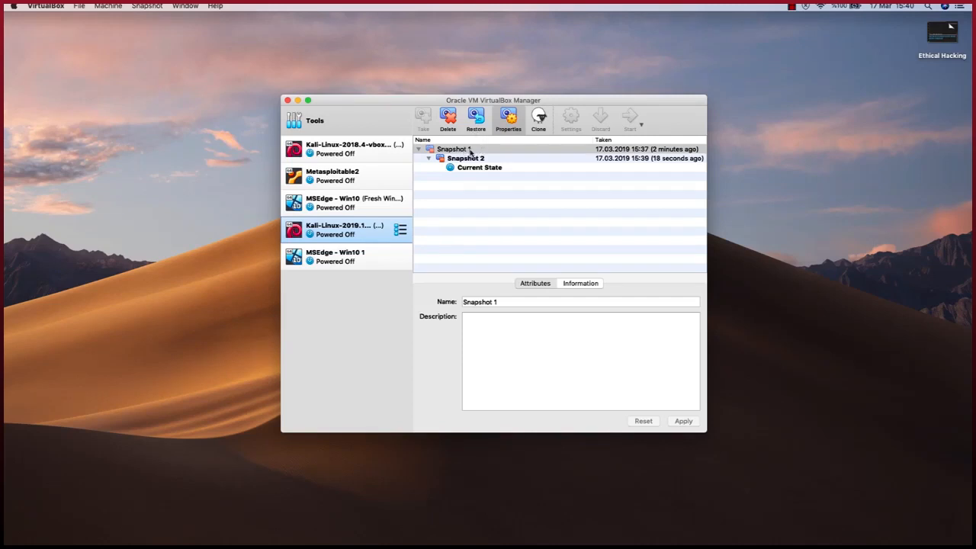
Restore Snapshot 1 and start the Kali VM again
left_click(476, 119)
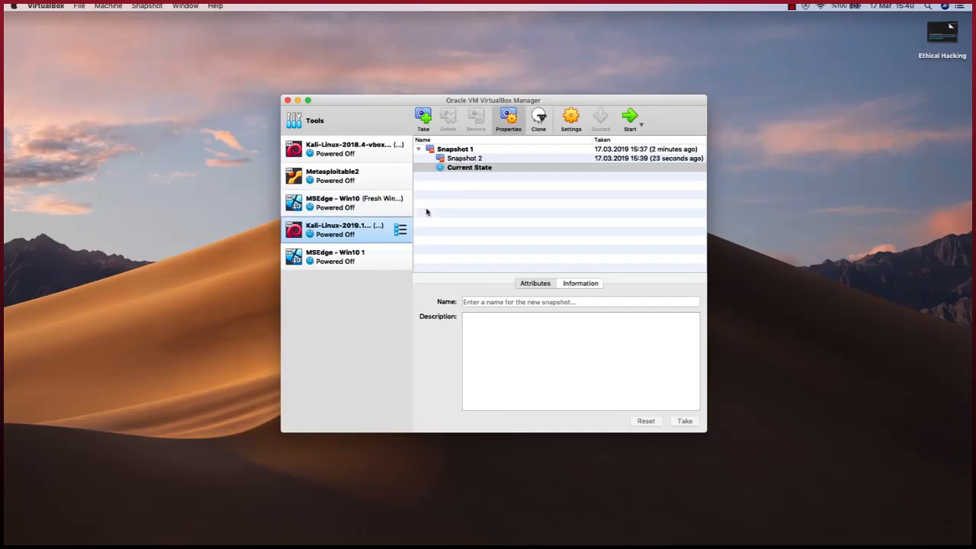
left_click(636, 116)
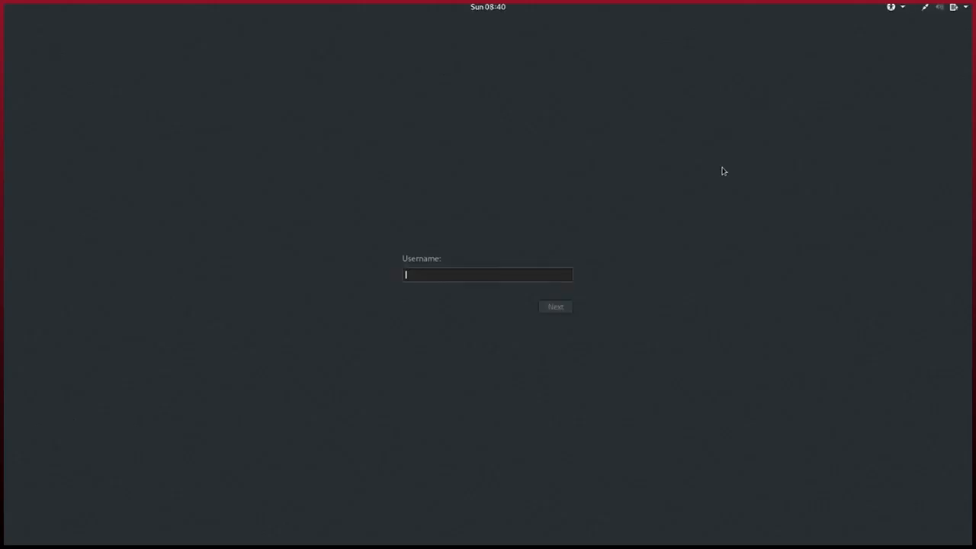
Log in to the restored Kali system as root using the account password
type("root")
key("Return")
type("toor")
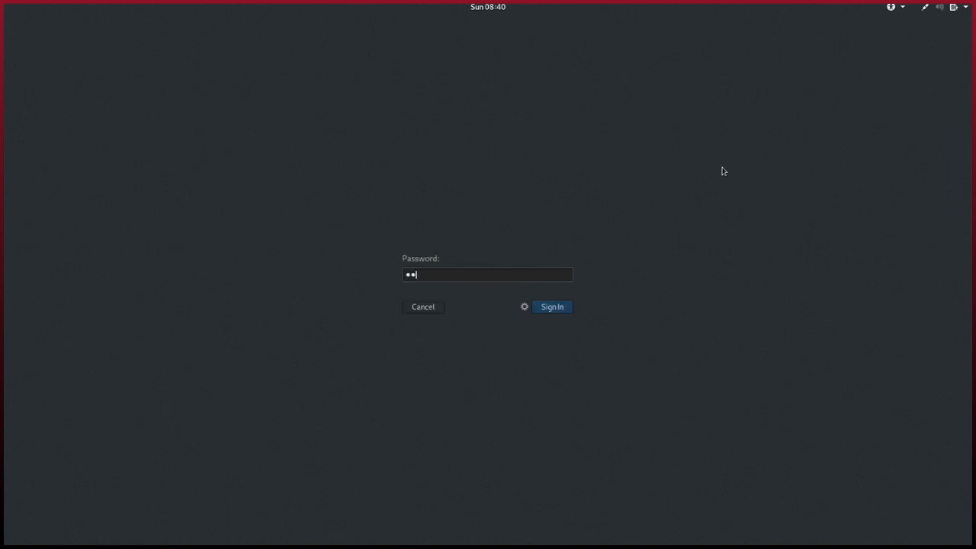
key("Return")
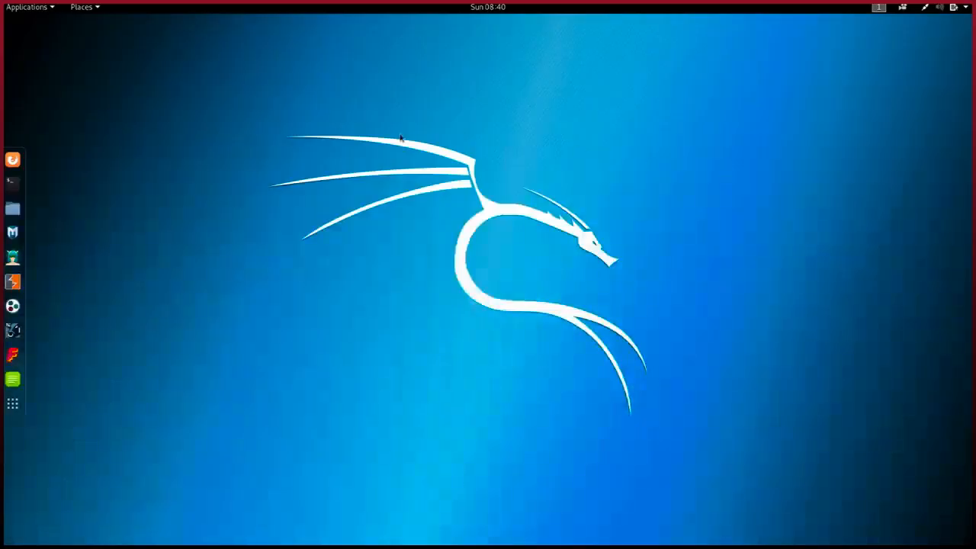
Open Documents in Files to confirm the Test folder has returned
left_click(13, 208)
double_click(372, 183)
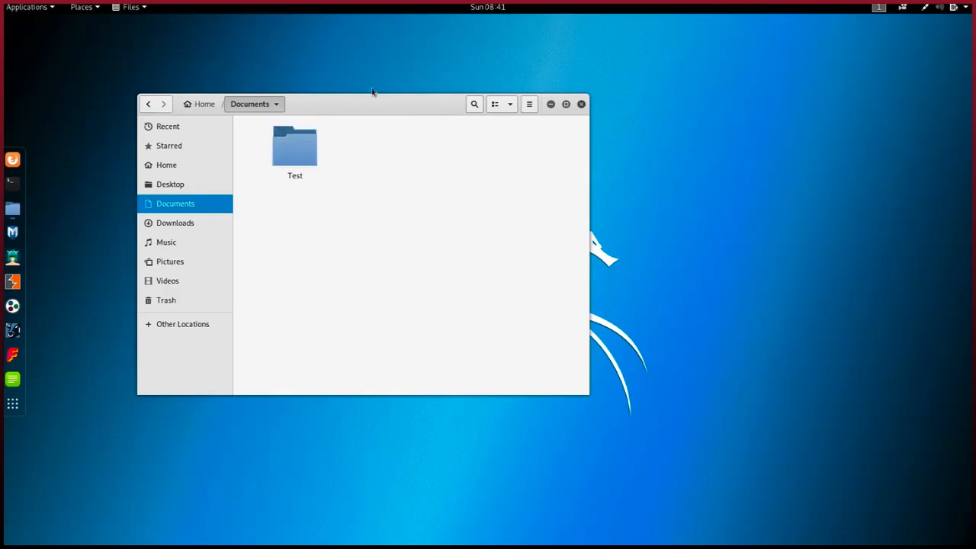
left_click_drag(367, 110, 400, 139)
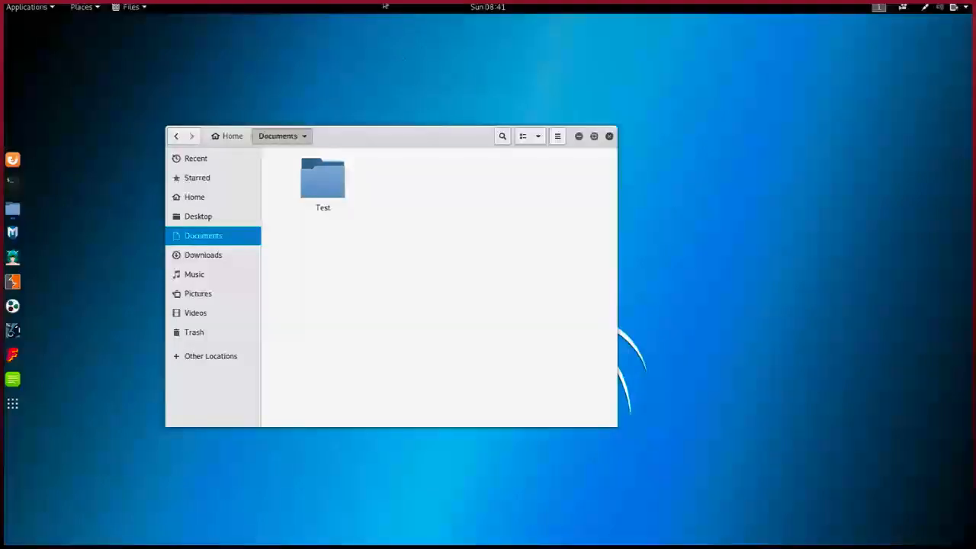
mouse_move(389, 6)
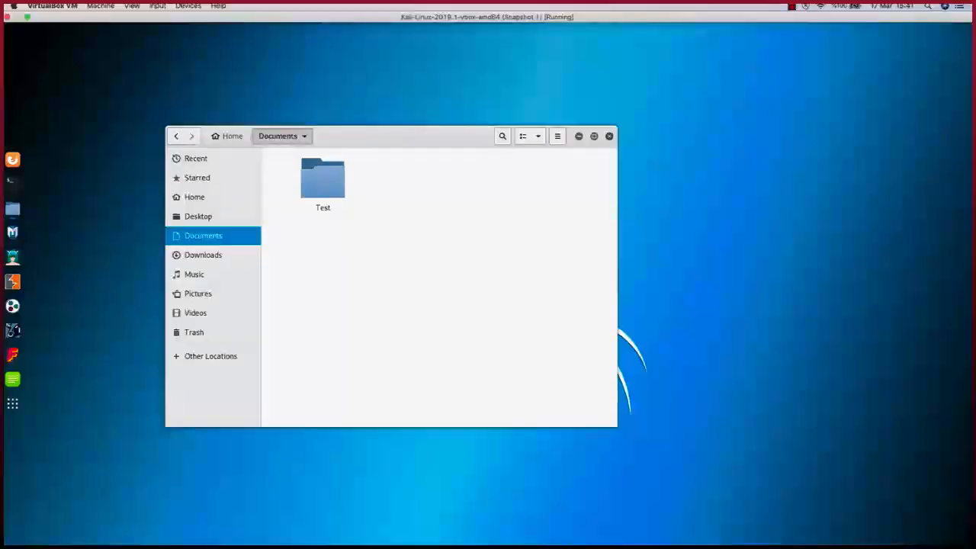
Power off the Kali VM and begin restoring Snapshot 2, saving the current state as Snapshot 3
left_click(10, 16)
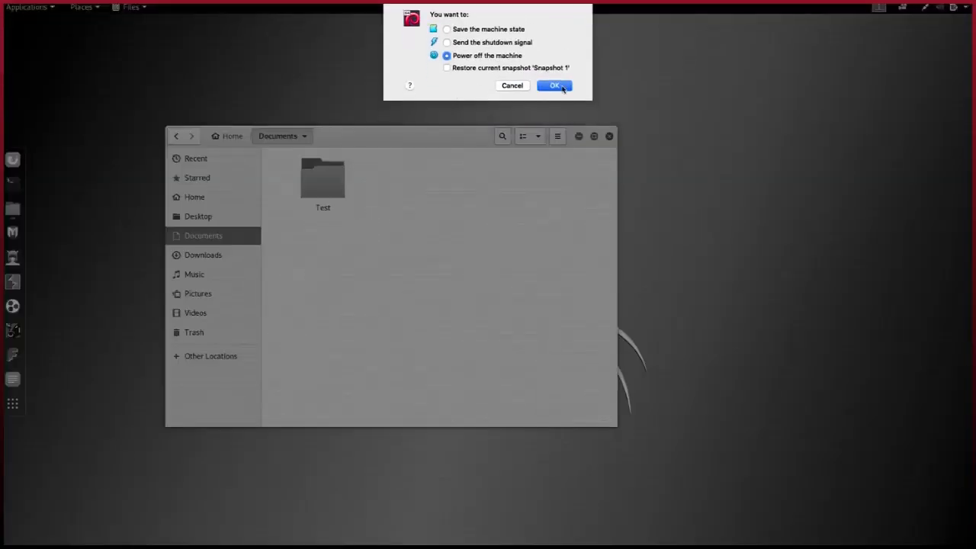
left_click(563, 88)
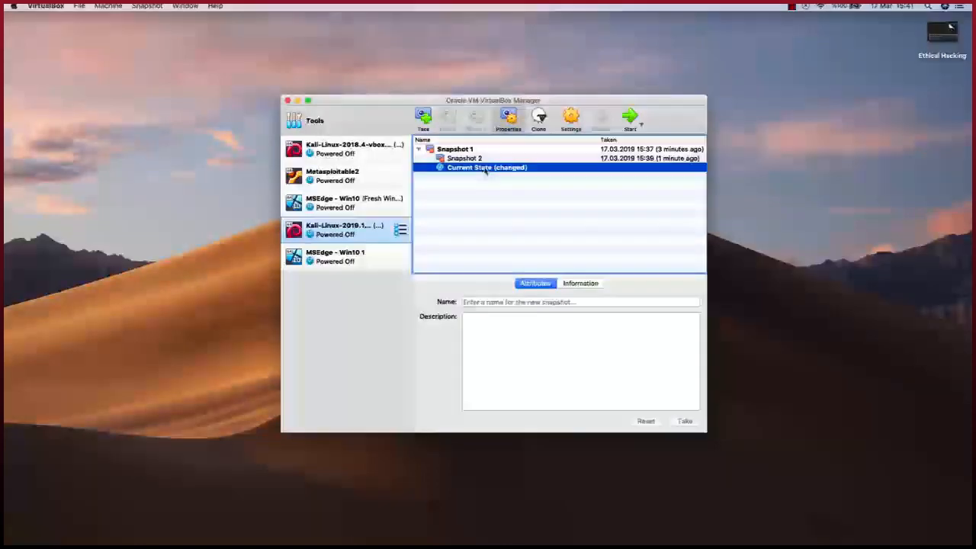
left_click(485, 158)
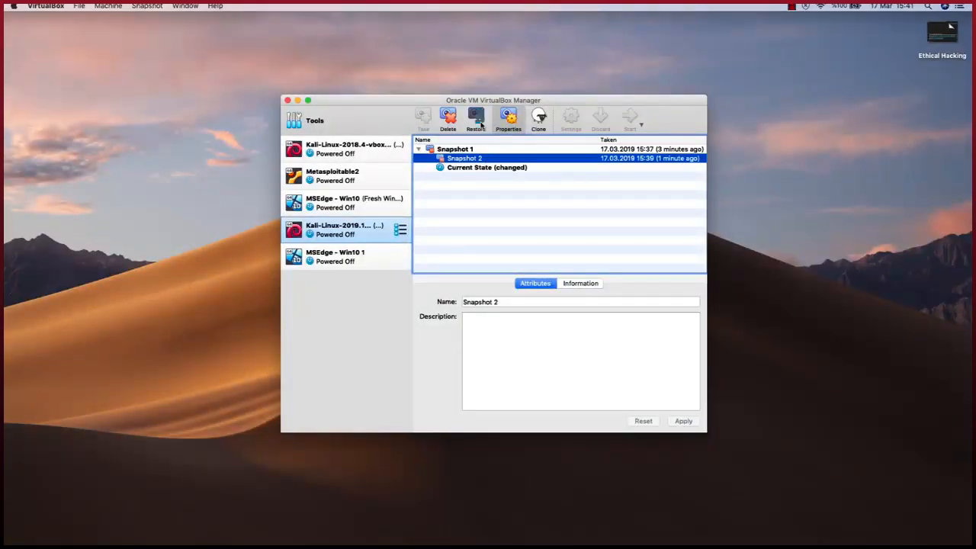
left_click(480, 124)
left_click(517, 206)
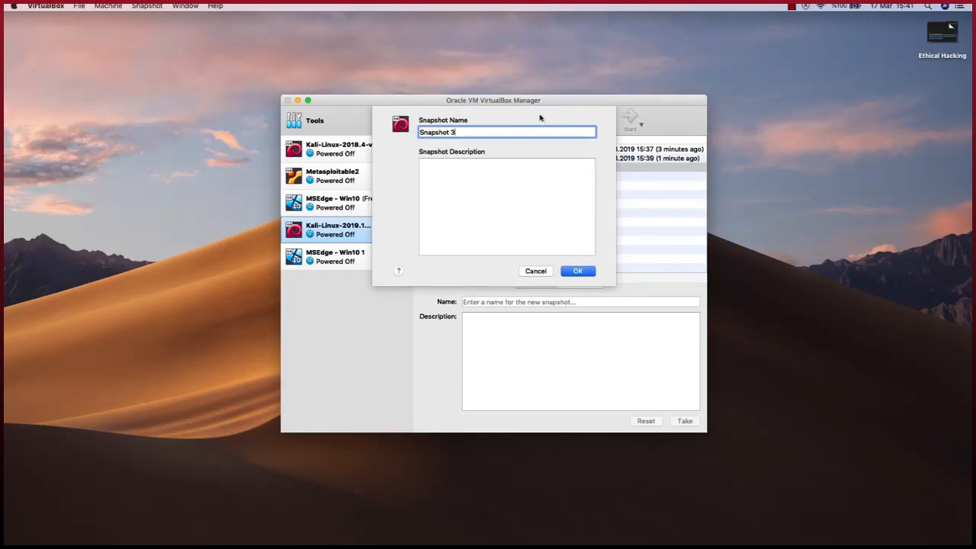
Save the current state as Snapshot 3, then review Snapshot 2 and Snapshot 3 in the tree
left_click(577, 271)
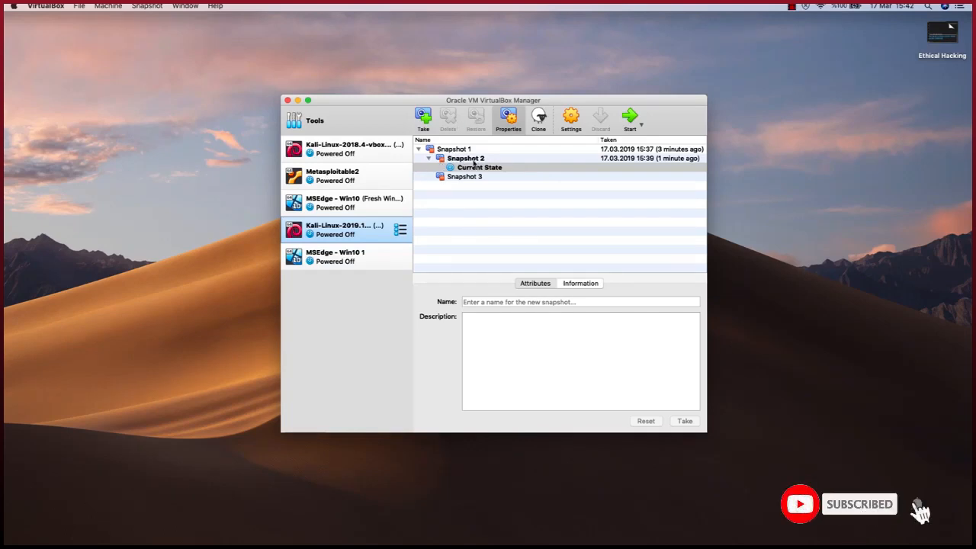
left_click(474, 158)
left_click(483, 178)
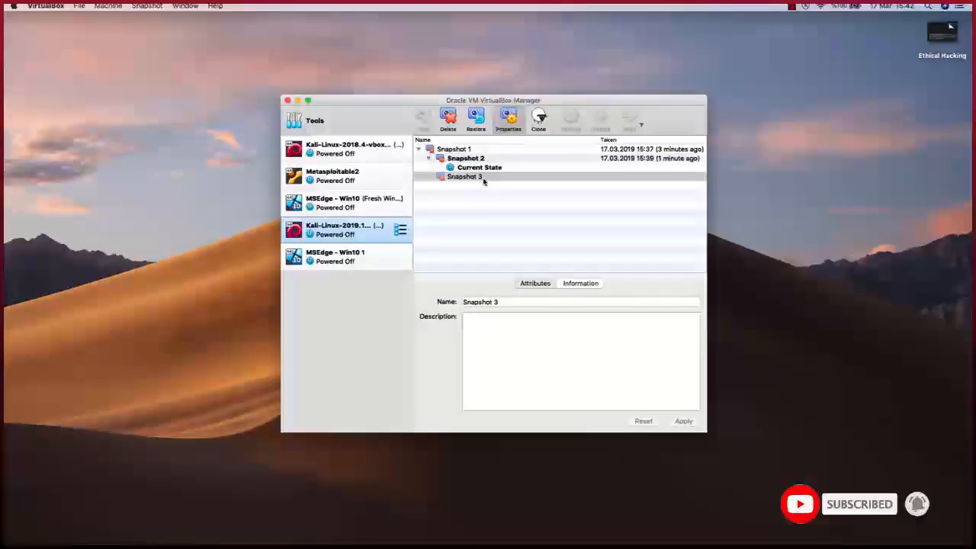
left_click(482, 158)
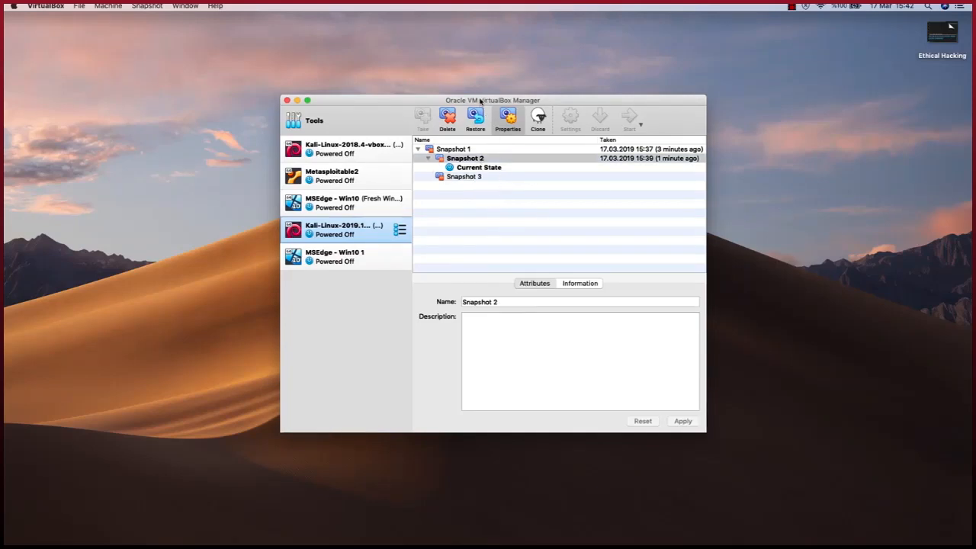
left_click_drag(488, 100, 487, 77)
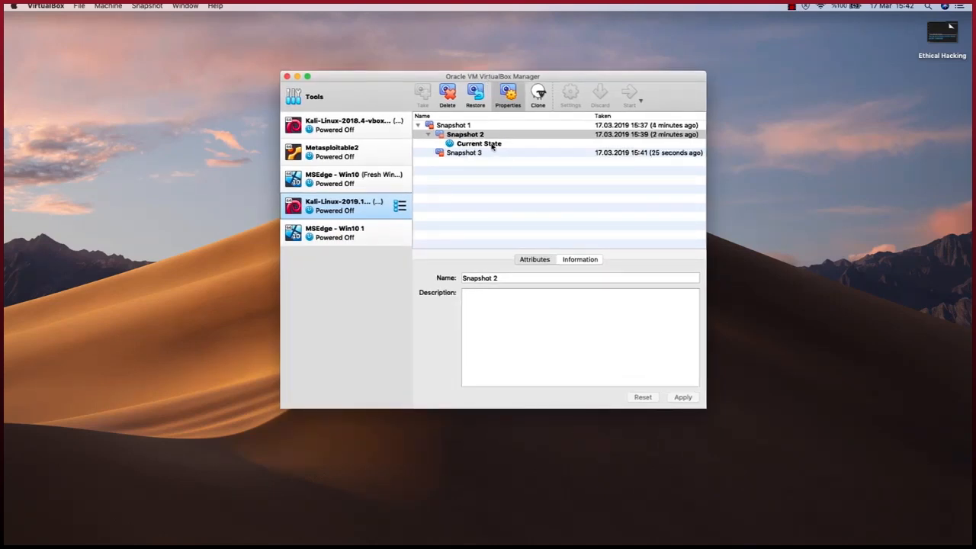
left_click(400, 205)
Start the Kali VM from its details view and dismiss the keyboard and mouse notices
left_click(424, 202)
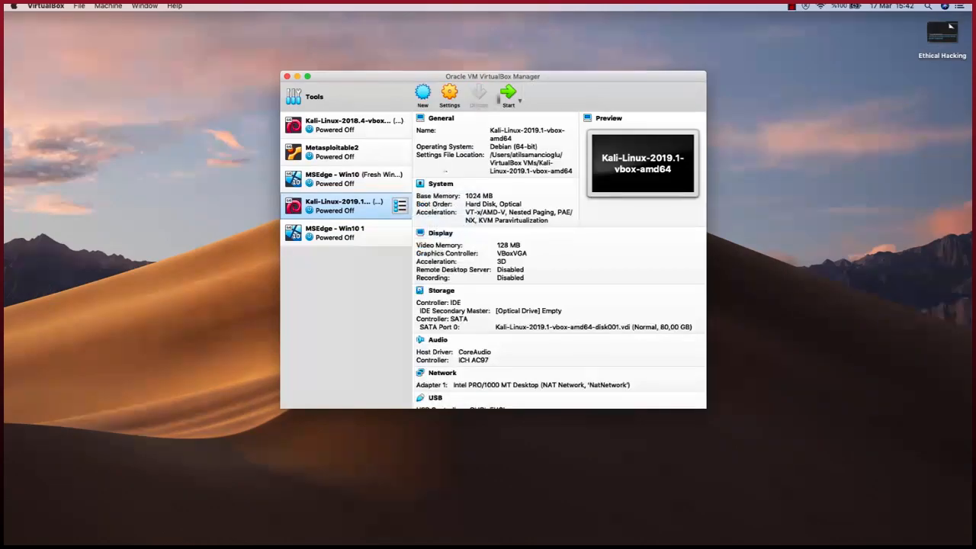
left_click(506, 93)
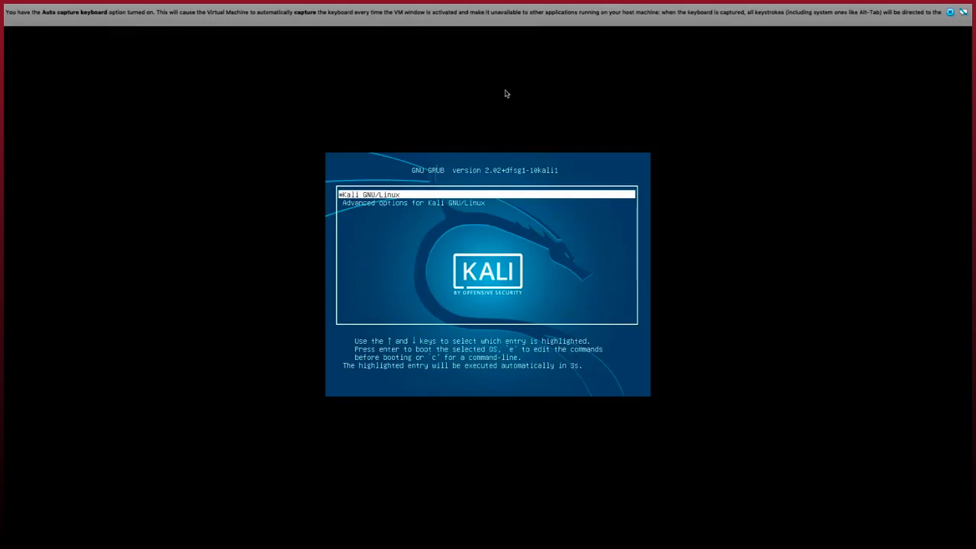
left_click(950, 13)
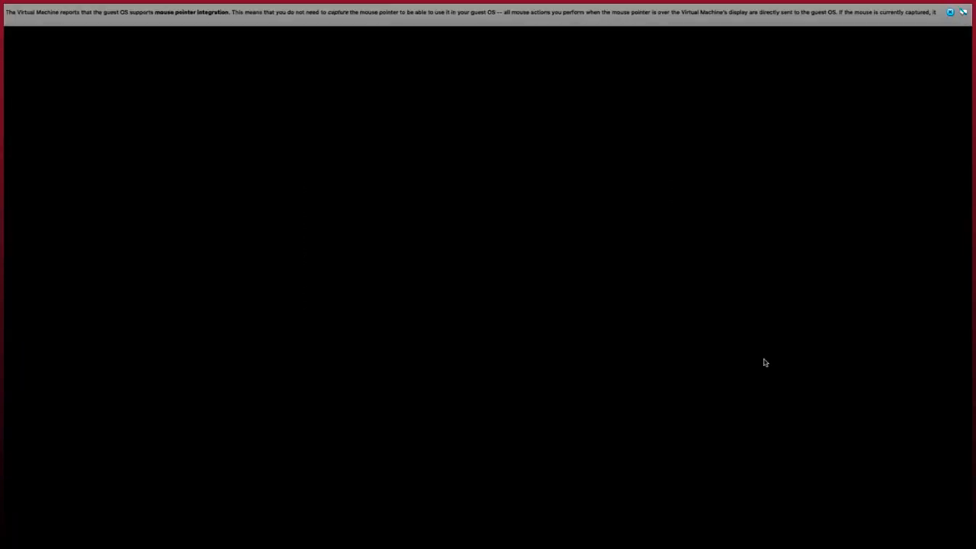
left_click(951, 13)
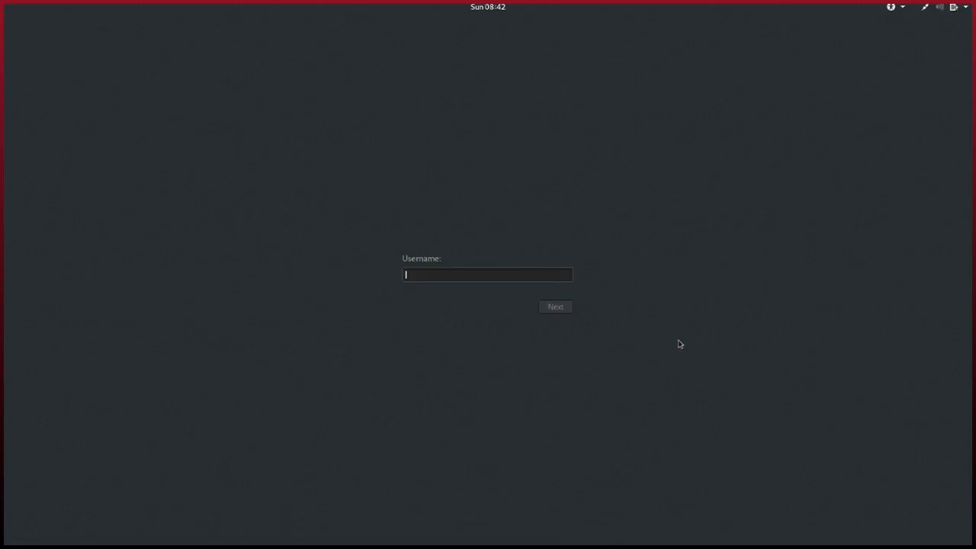
Sign in to Kali with the account username and password to reach the desktop
type("root")
key("Return")
type("too")
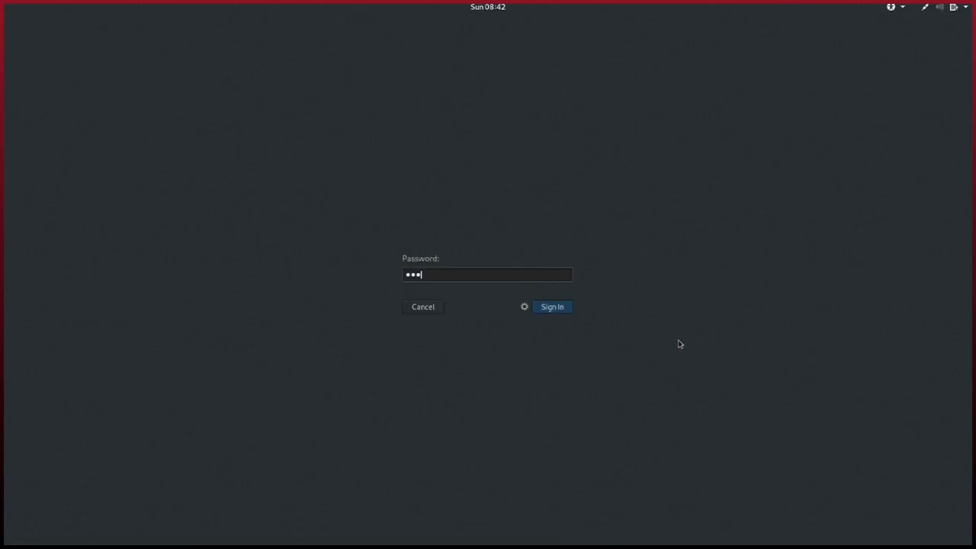
type("r")
key("Return")
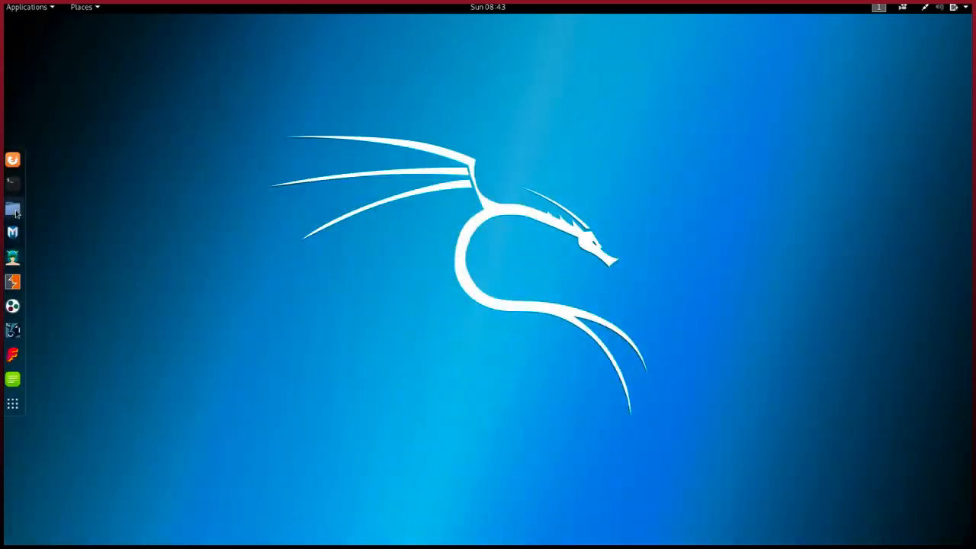
left_click(13, 210)
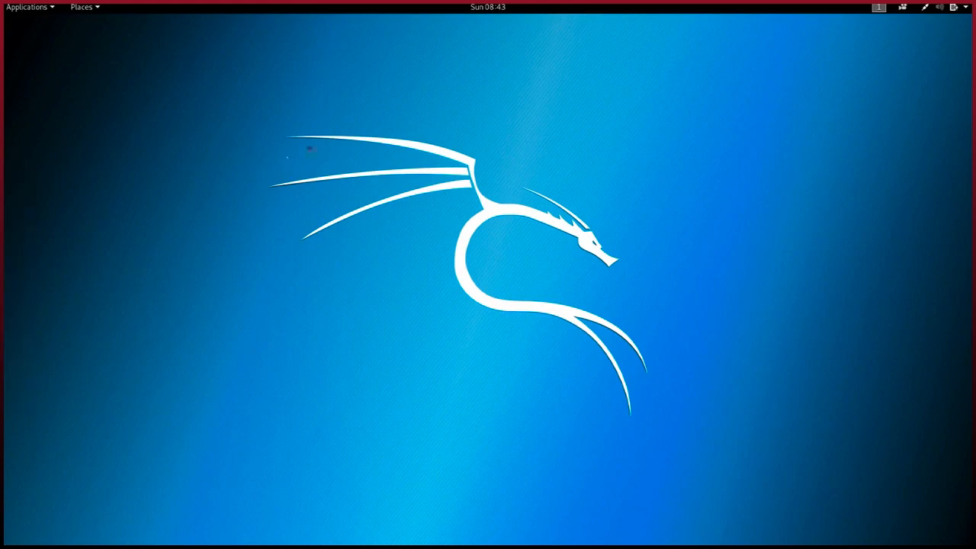
Open Documents to show it is empty under Snapshot 2, then power off the Kali VM
double_click(266, 145)
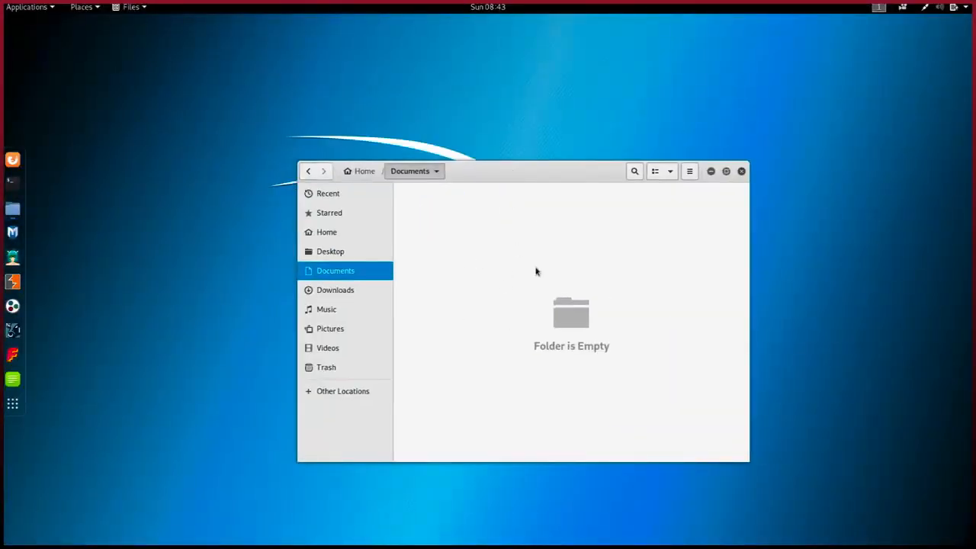
mouse_move(516, 6)
left_click(6, 17)
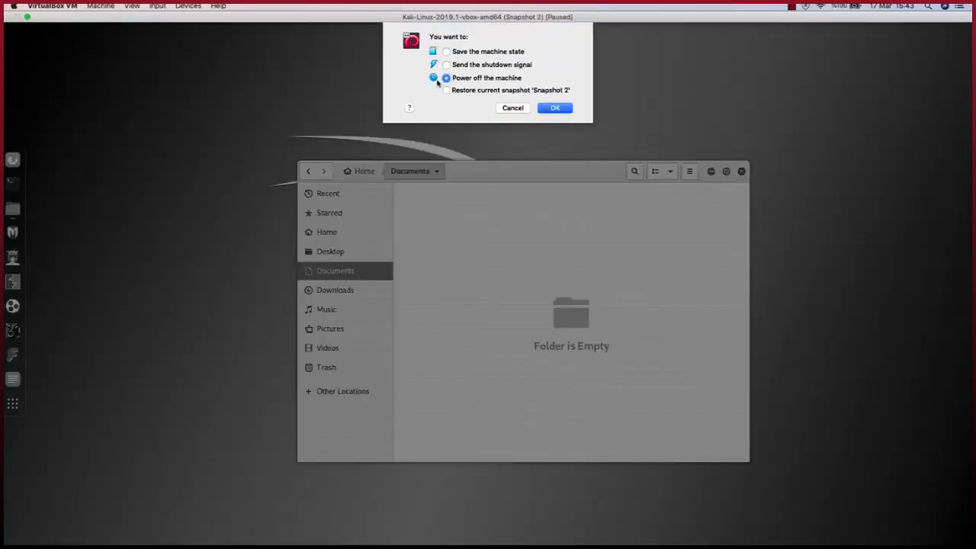
left_click(556, 84)
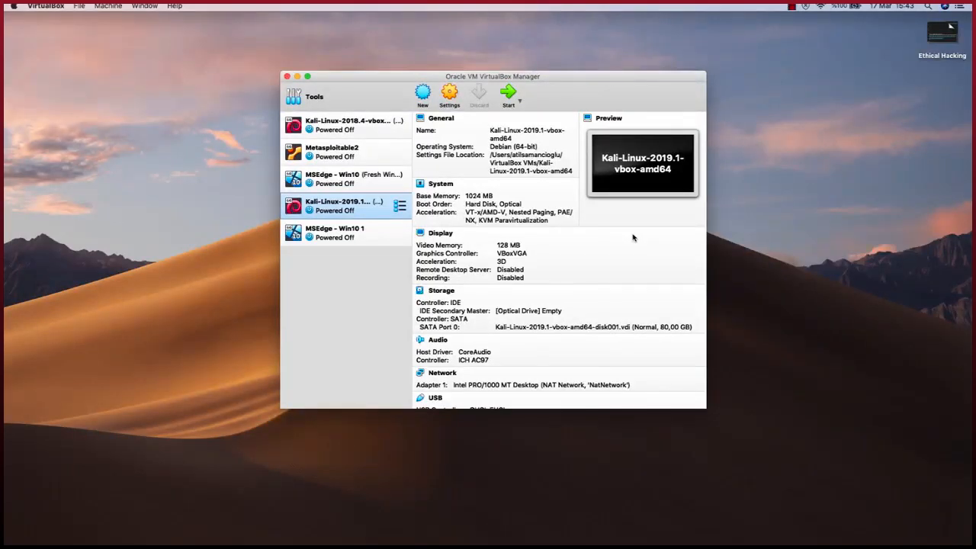
Select the MSEdge - Win10 1 VM and display its snapshot list, holding only Current State
left_click(354, 237)
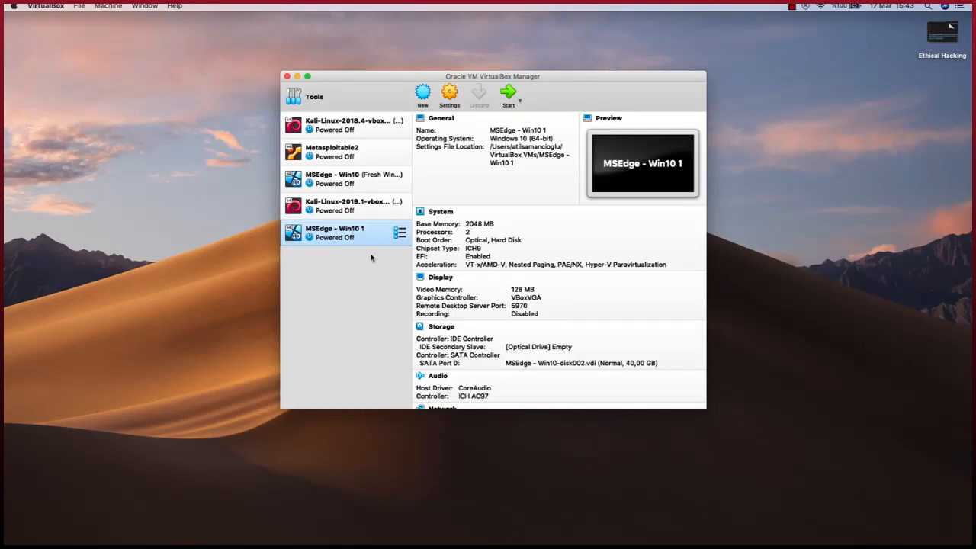
left_click(399, 233)
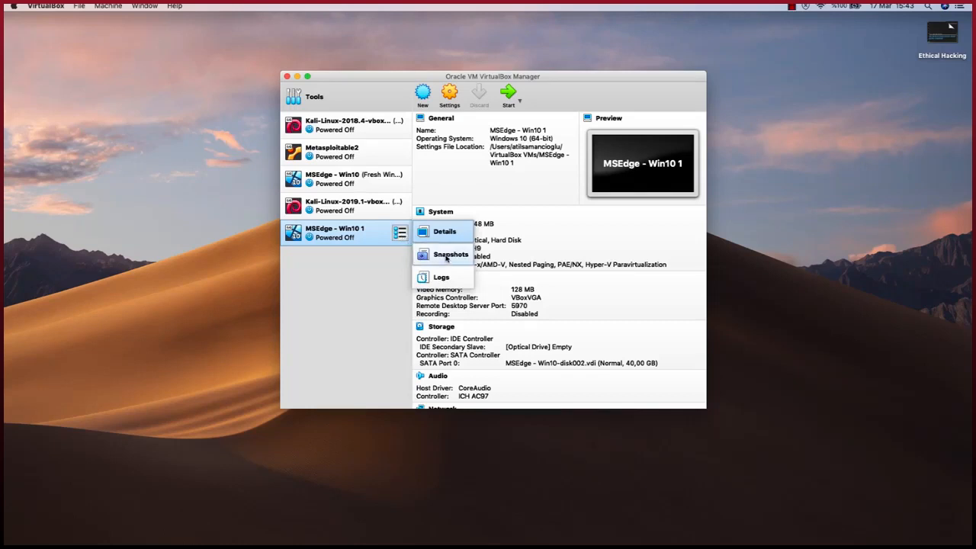
left_click(397, 265)
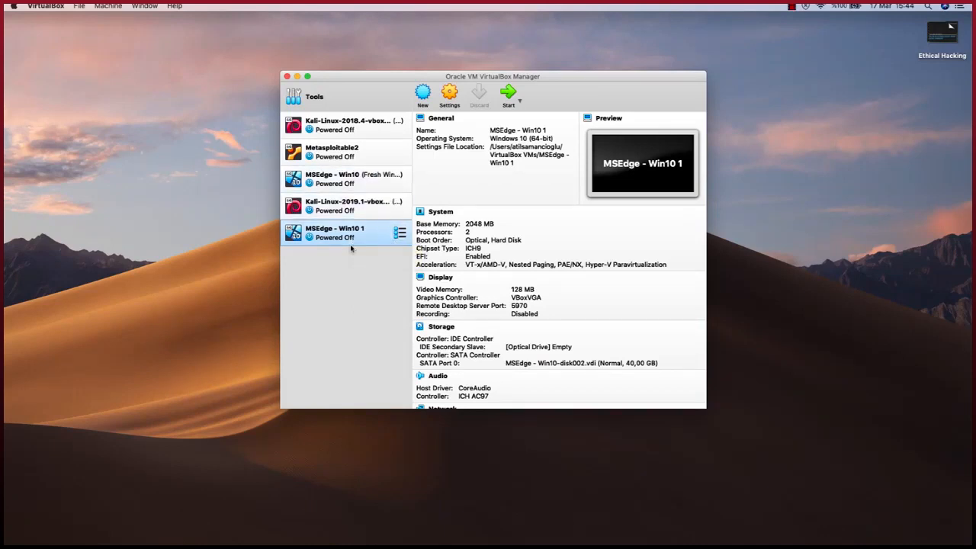
left_click(400, 233)
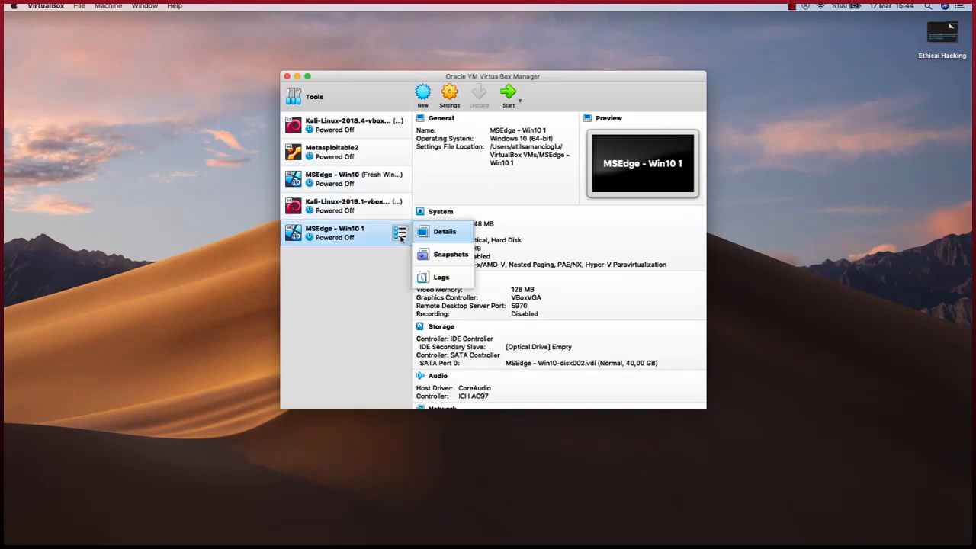
left_click(450, 258)
left_click(423, 93)
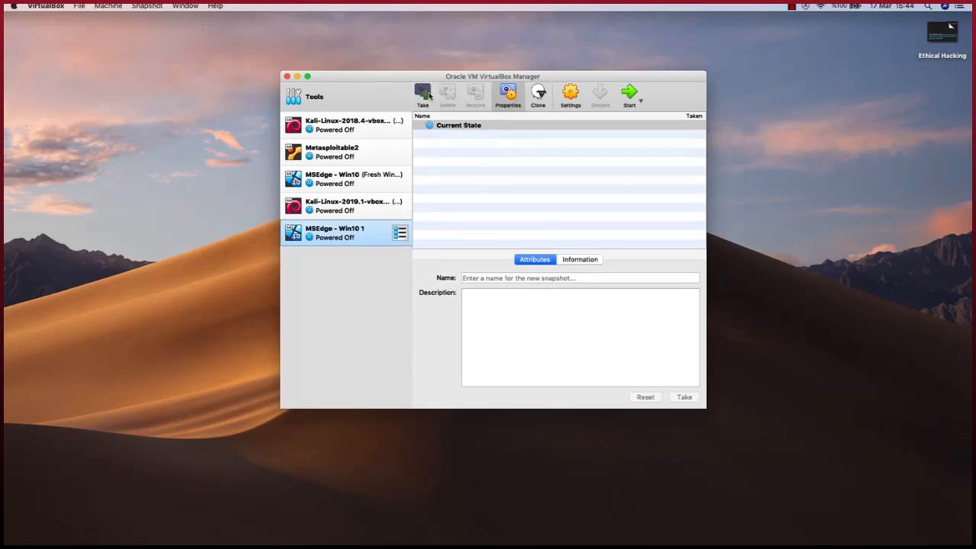
Create Snapshot 1 for the MSEdge - Win10 1 VM, then select the Kali VM
left_click(573, 249)
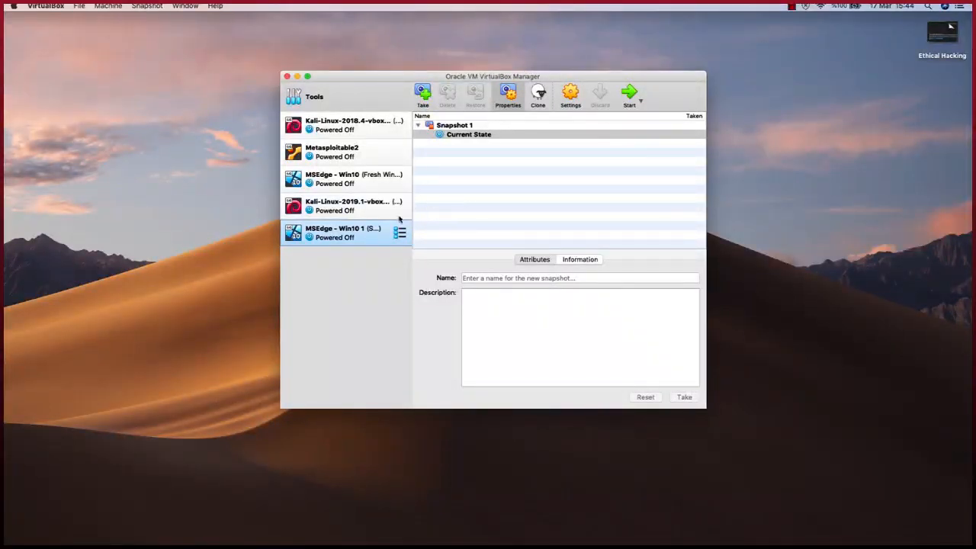
left_click(343, 212)
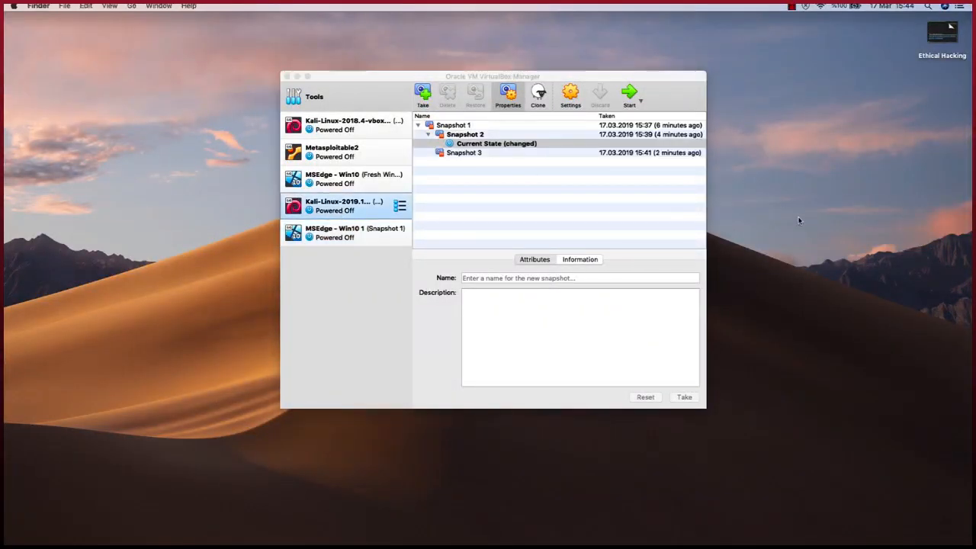